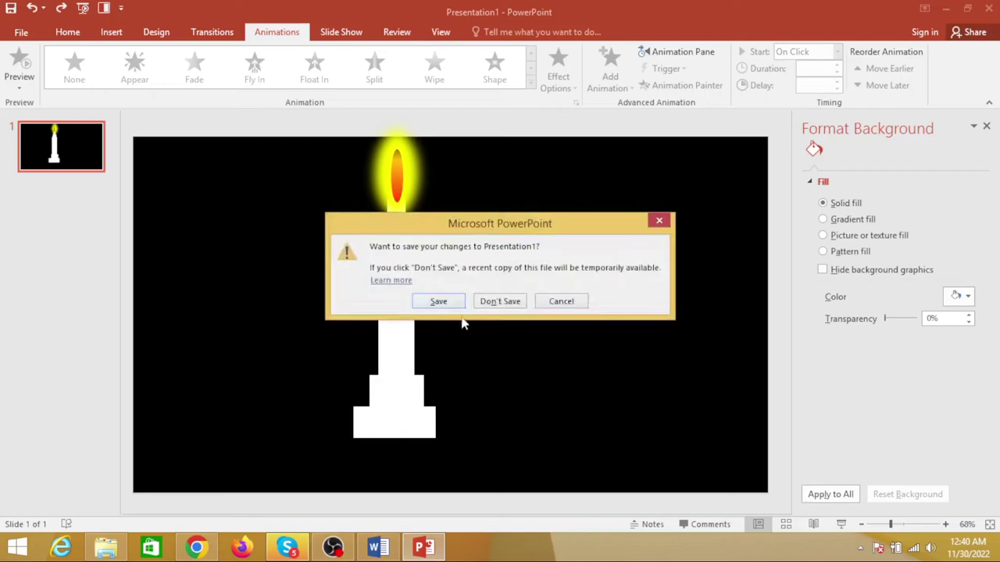
Back out of saving the candle slide and open new blank Presentation3 with Ctrl+N
click(438, 302)
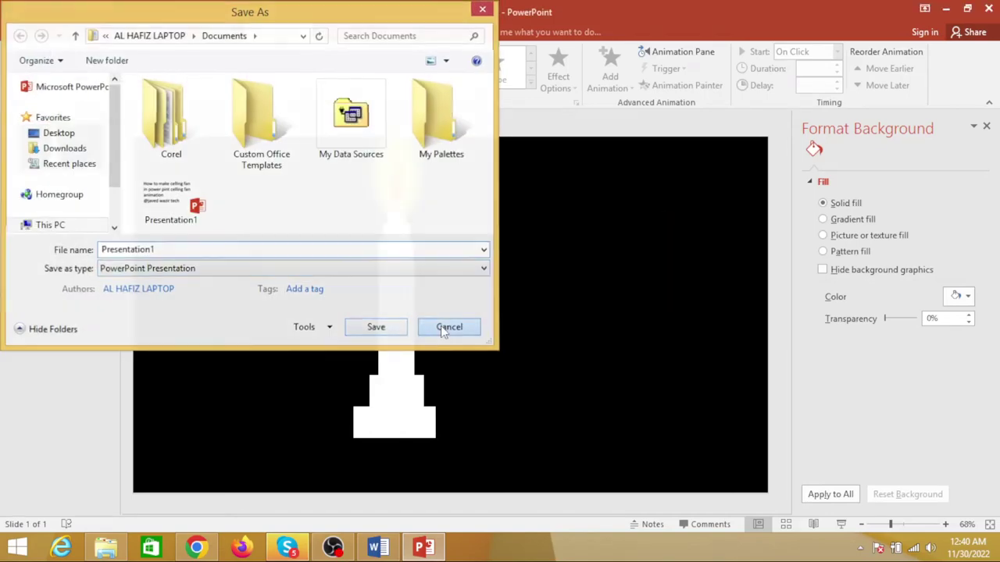
click(445, 326)
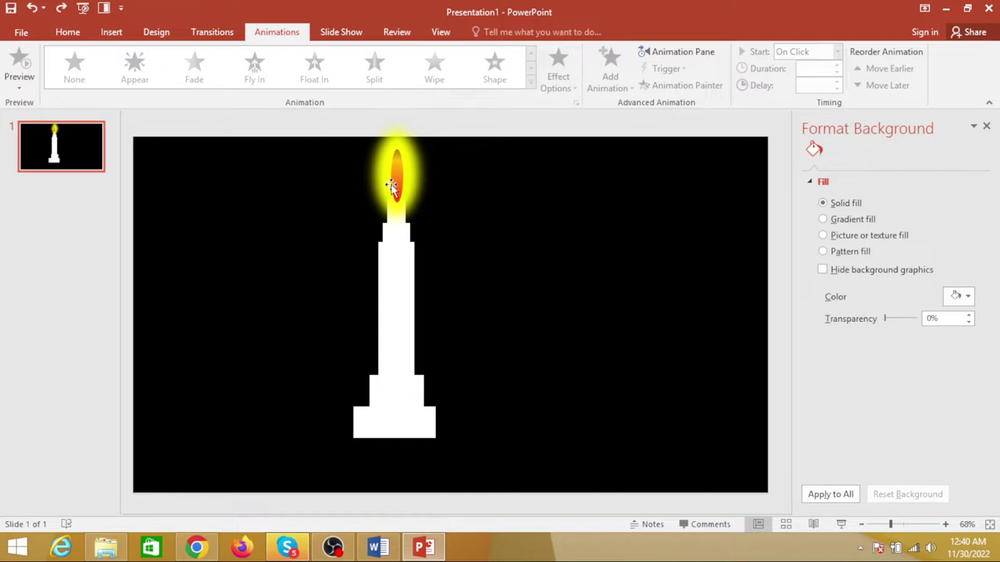
click(397, 205)
scroll(396, 284, down, 1)
click(528, 279)
key(ctrl+n)
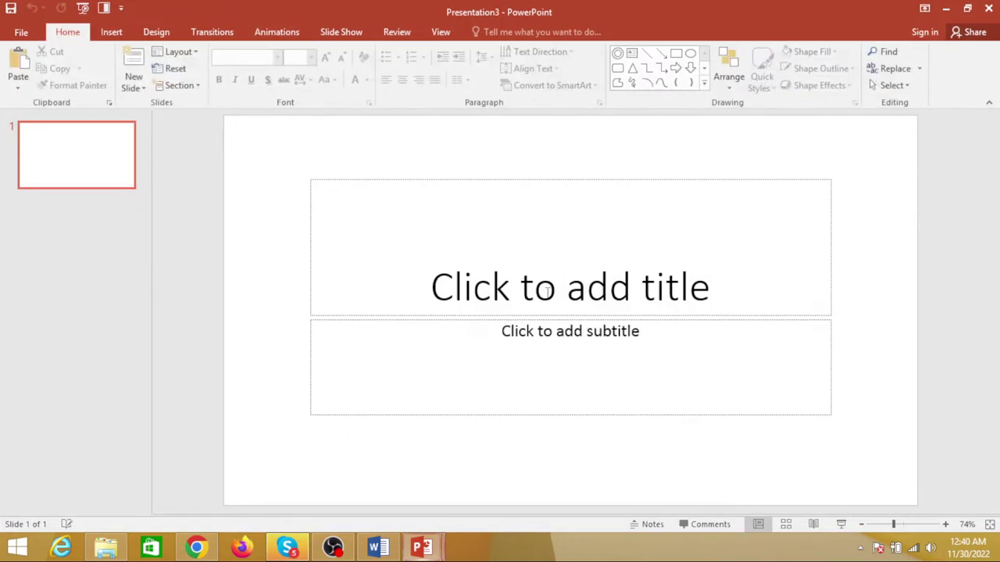
Add a Blank-layout slide and delete the original title slide
click(132, 86)
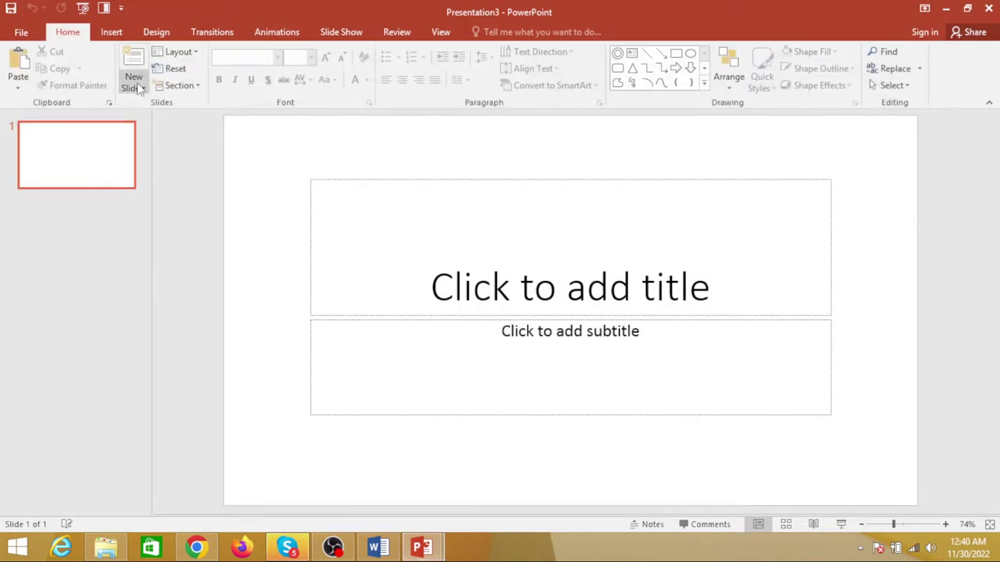
click(164, 264)
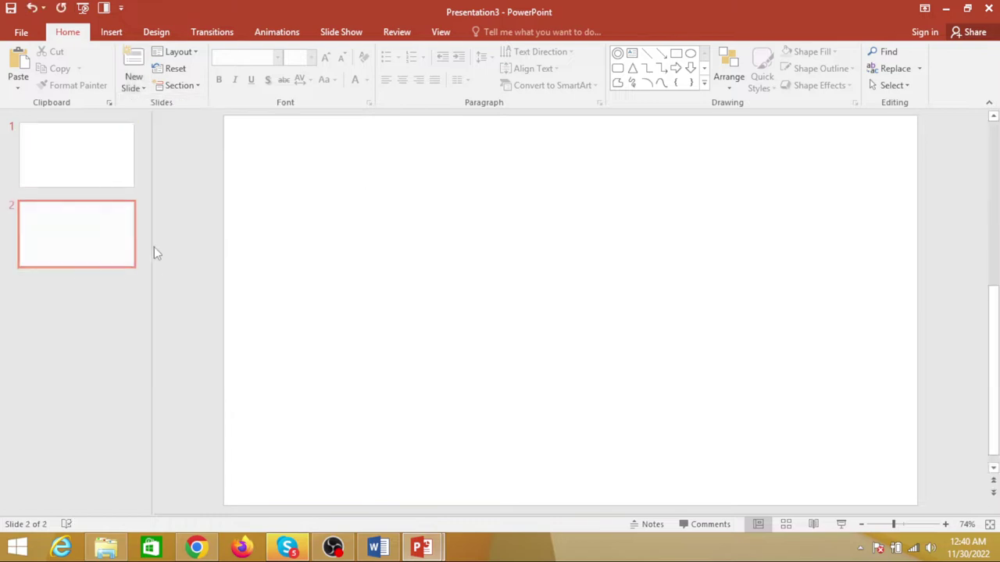
click(89, 167)
right_click(90, 167)
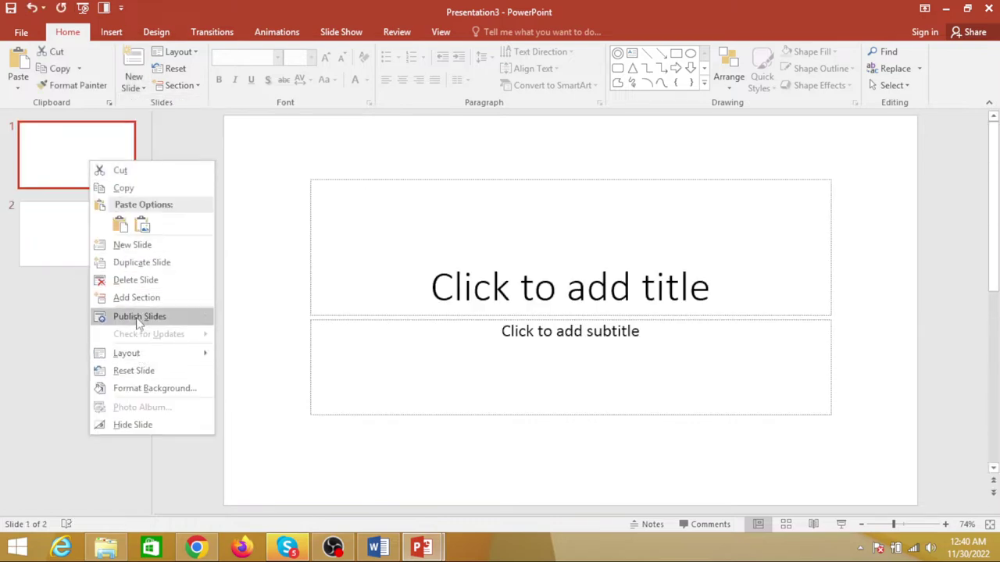
click(154, 277)
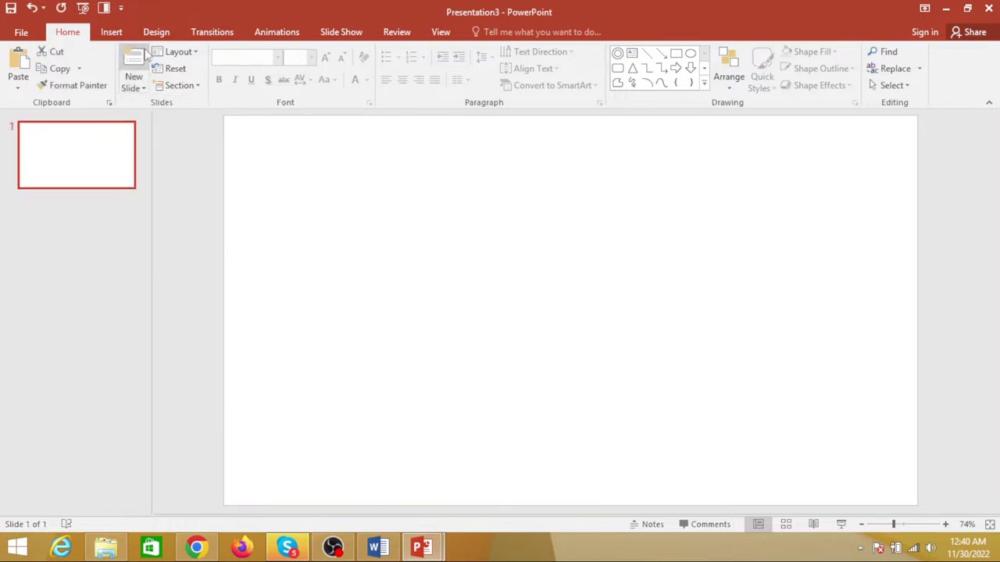
Apply the black background variant from the Design tab
click(111, 32)
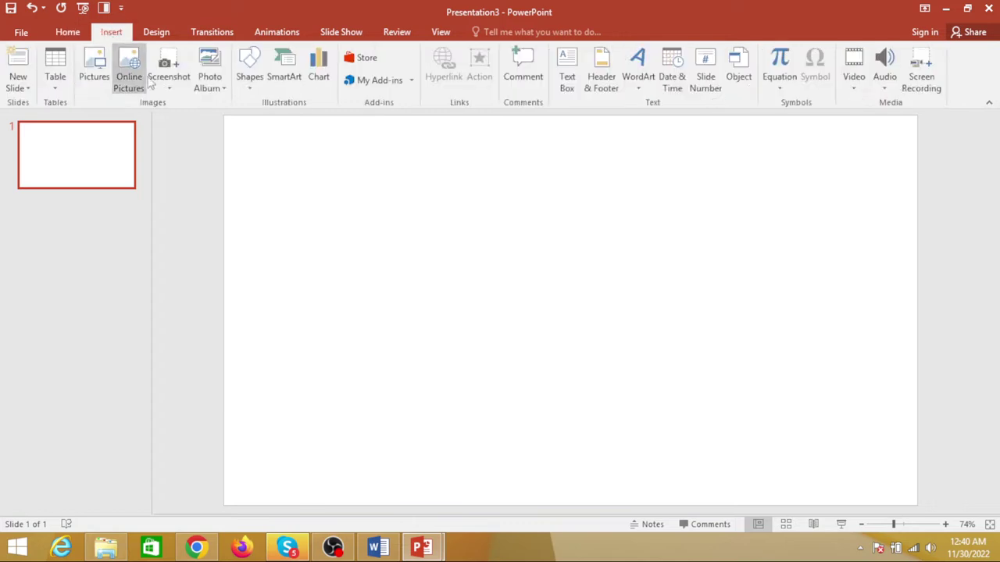
click(156, 32)
click(803, 63)
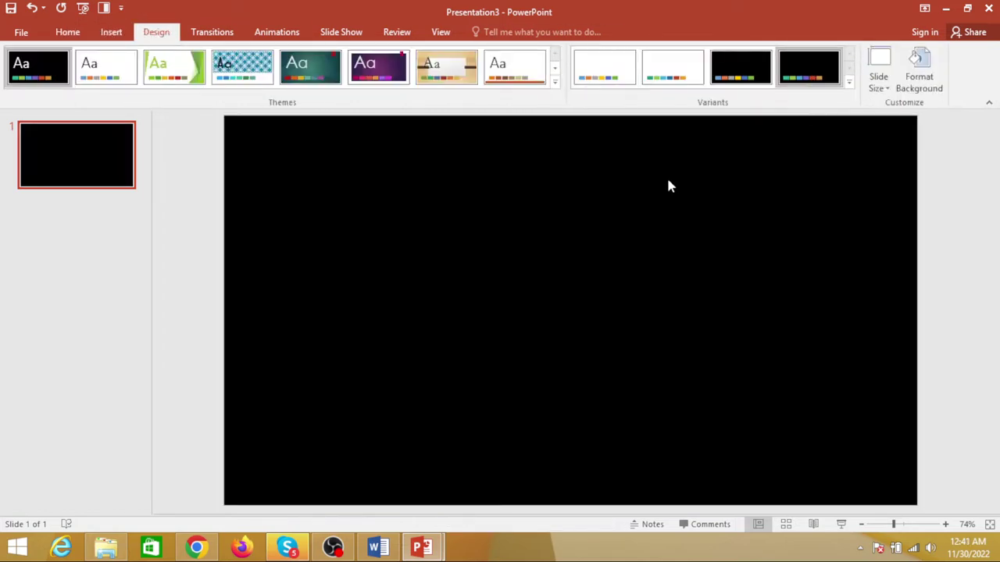
click(111, 32)
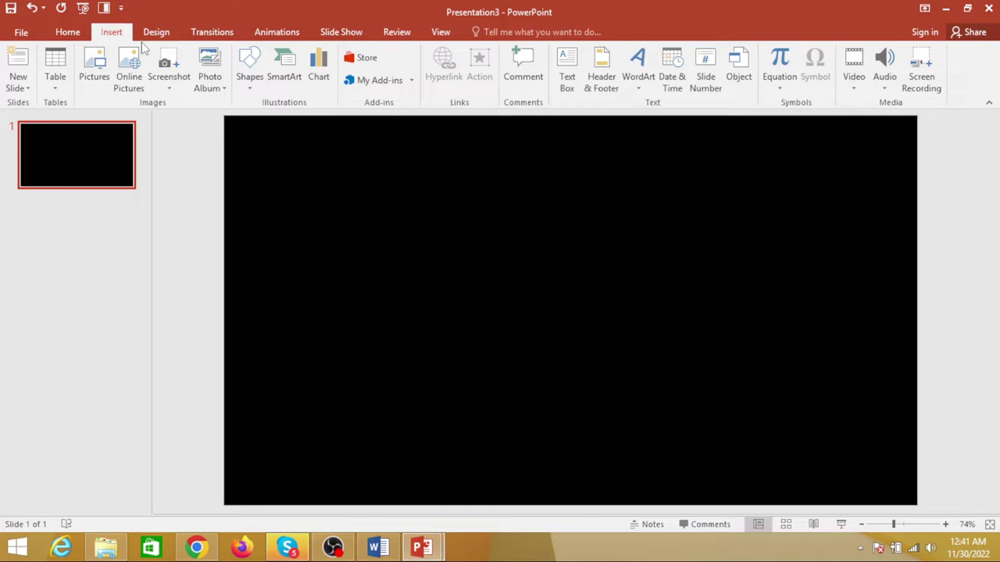
Draw a rectangle near the bottom centre, fill it white, remove its outline and shorten it slightly
click(251, 88)
click(304, 119)
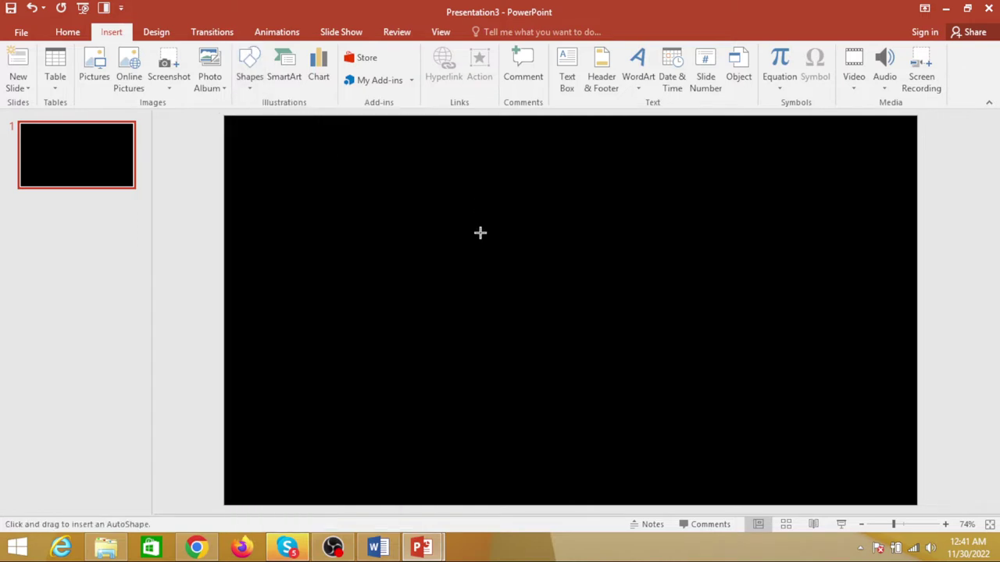
drag(446, 413, 554, 461)
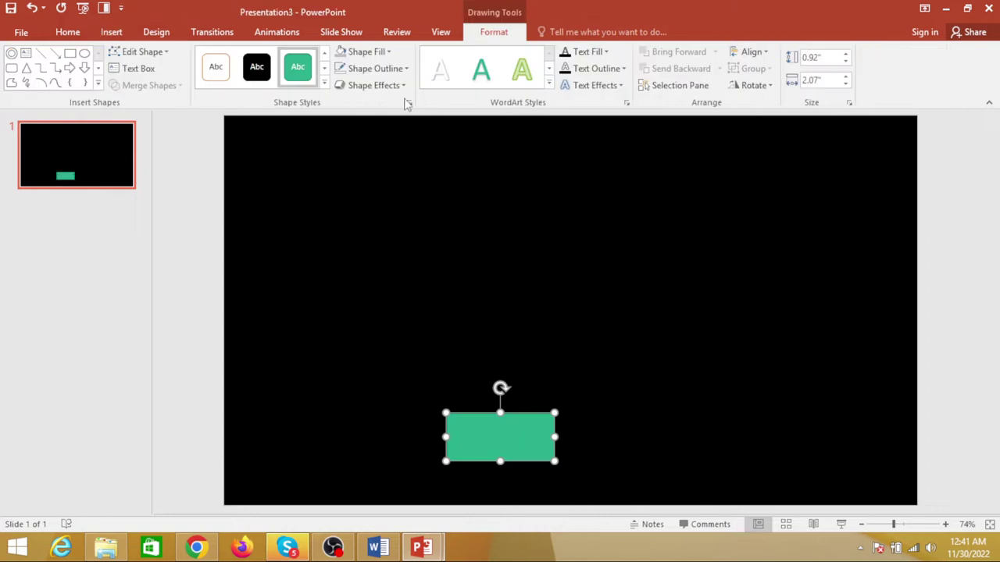
click(365, 51)
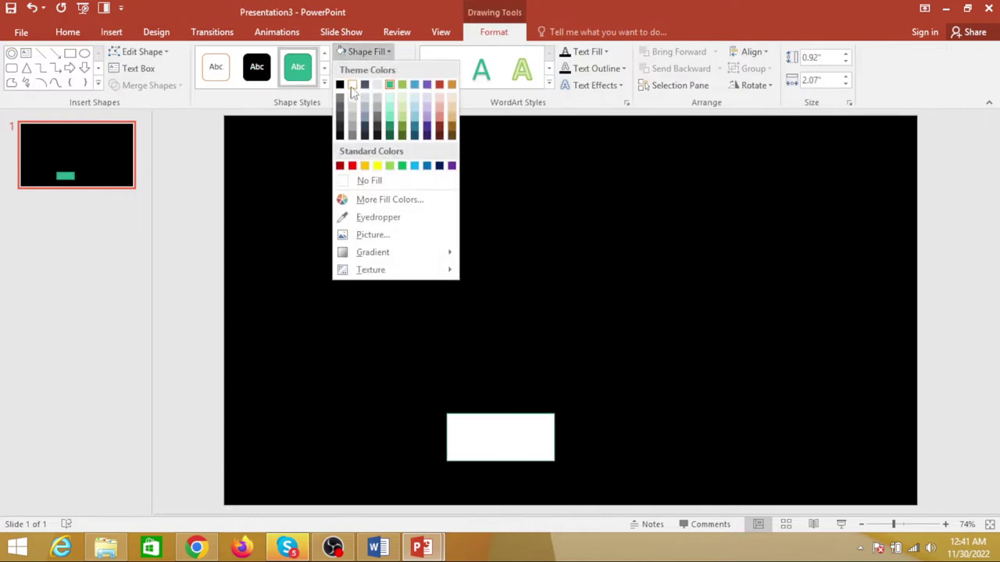
click(352, 86)
click(401, 69)
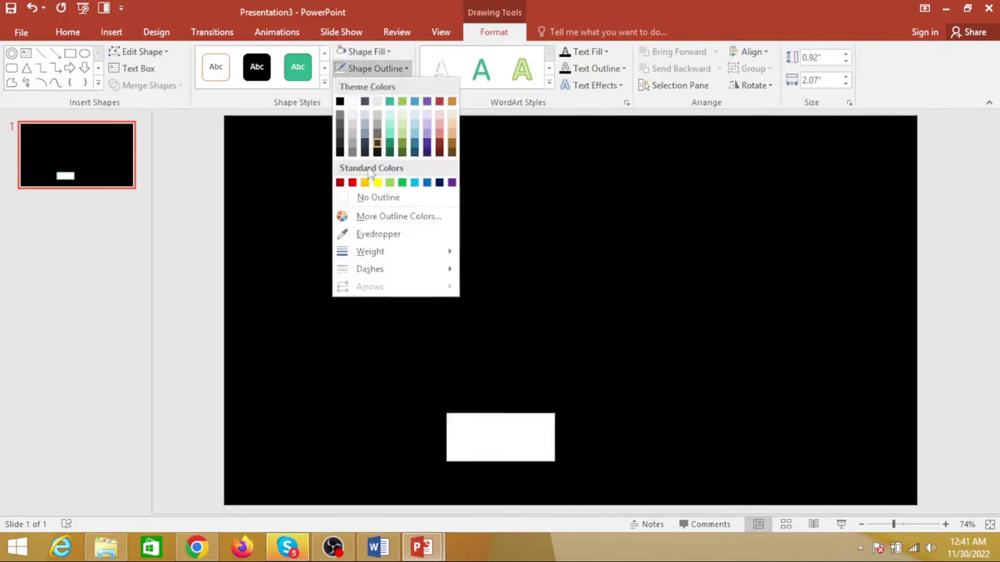
click(364, 196)
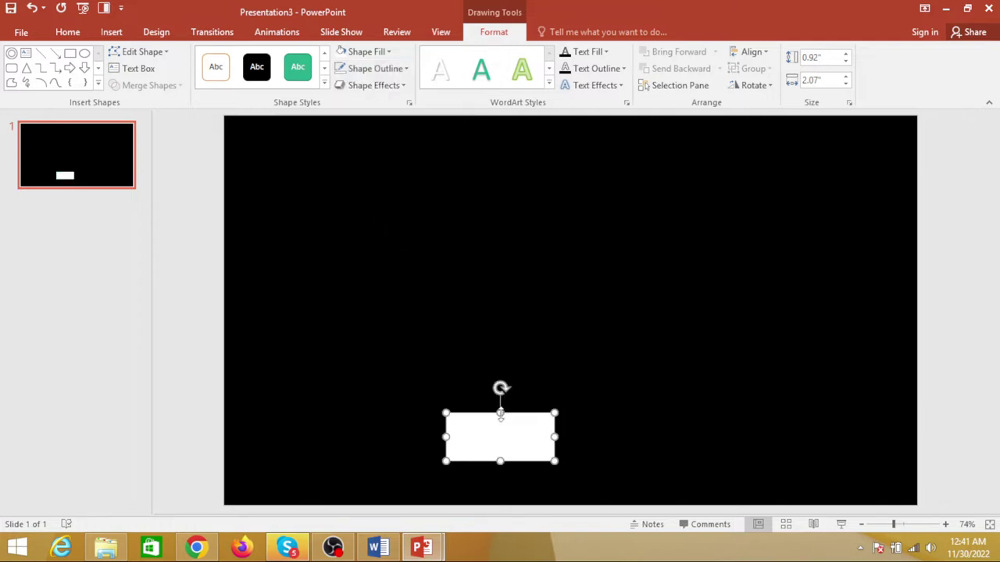
mouse_move(501, 414)
mouse_down()
mouse_move(533, 393)
mouse_move(471, 394)
mouse_up()
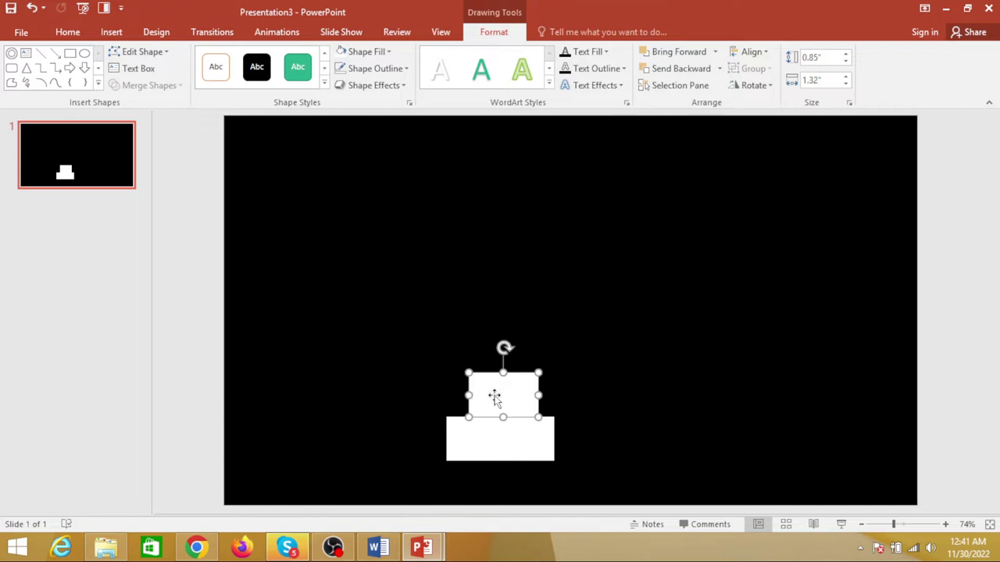
Duplicate the upper rectangle onto the stack and stretch it upward into a tall shaft
key(ctrl+d)
mouse_move(527, 368)
mouse_down()
mouse_move(503, 338)
mouse_move(521, 351)
mouse_move(509, 353)
mouse_up()
key(Escape)
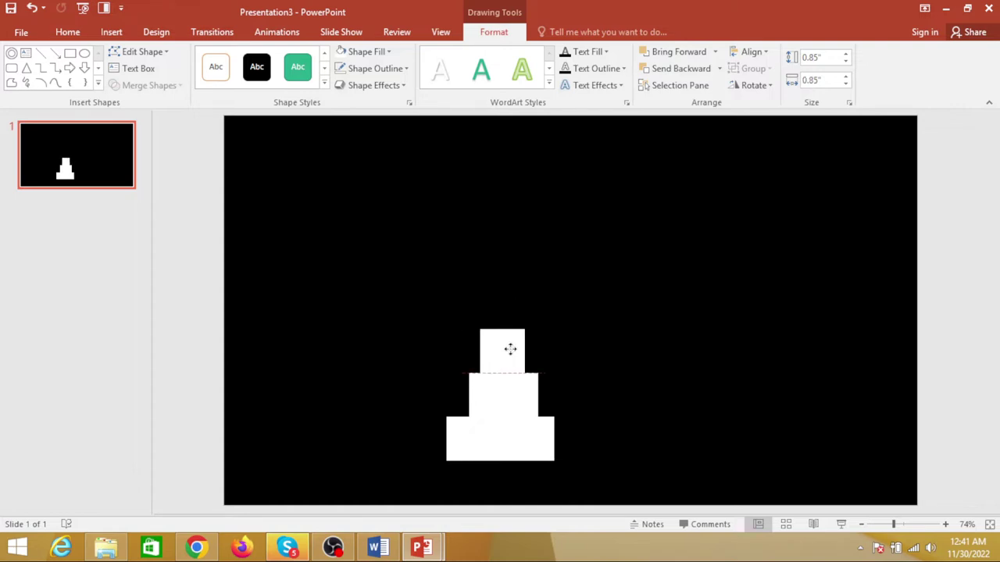
click(508, 339)
drag(504, 329, 503, 205)
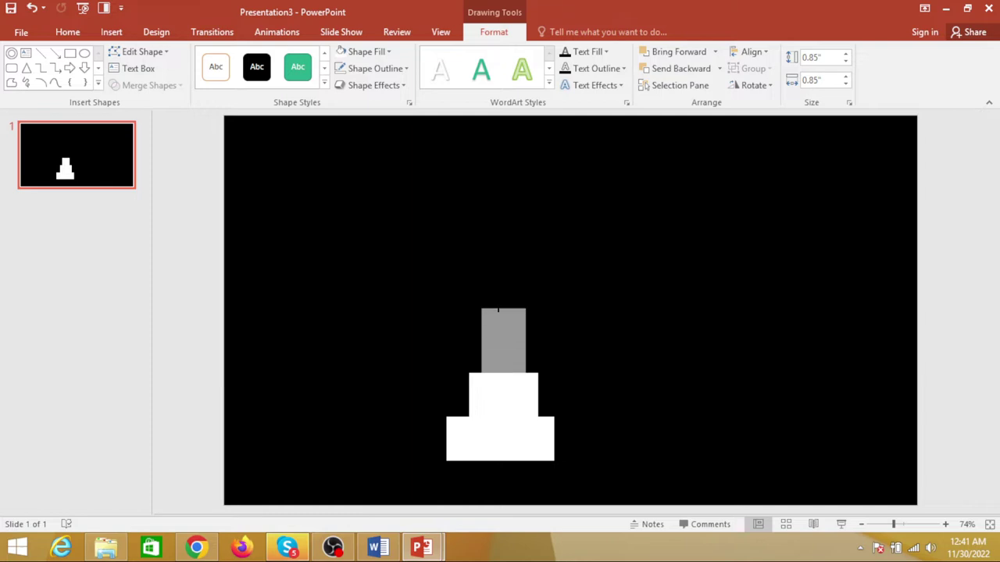
Copy the middle rectangle to the top of the shaft and make it shorter
click(505, 399)
mouse_move(507, 404)
mouse_down()
mouse_move(510, 176)
mouse_move(499, 179)
mouse_up()
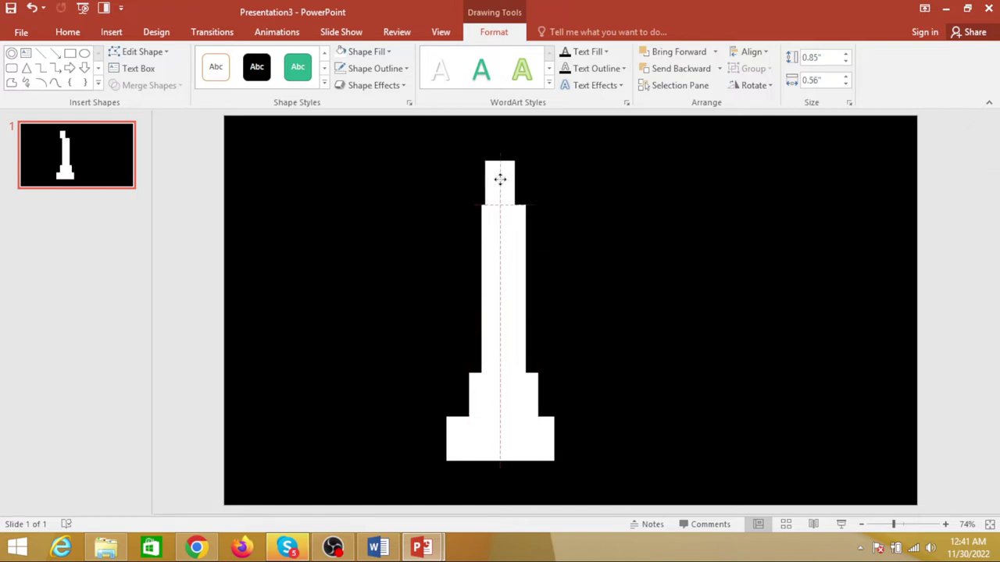
click(501, 168)
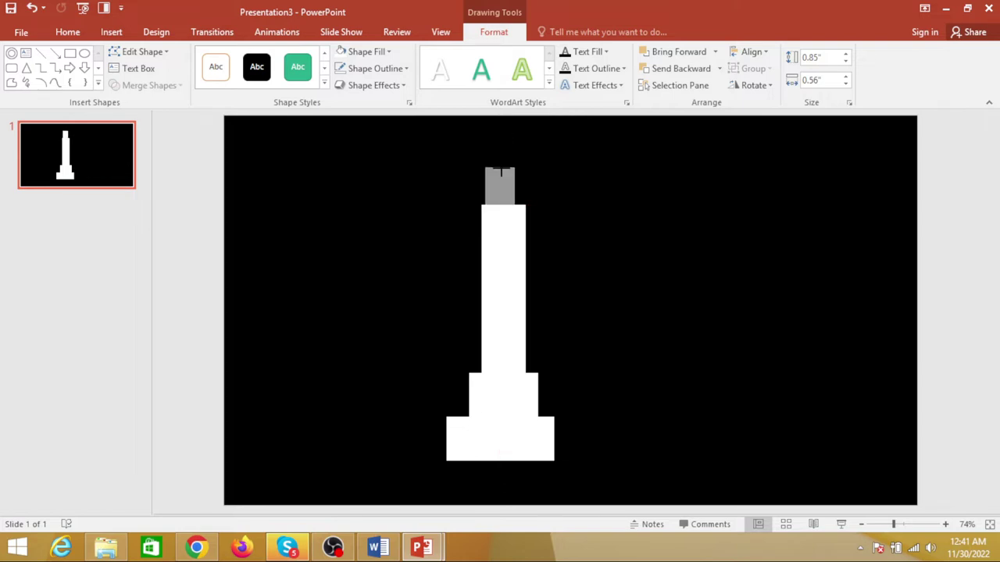
drag(501, 171, 500, 170)
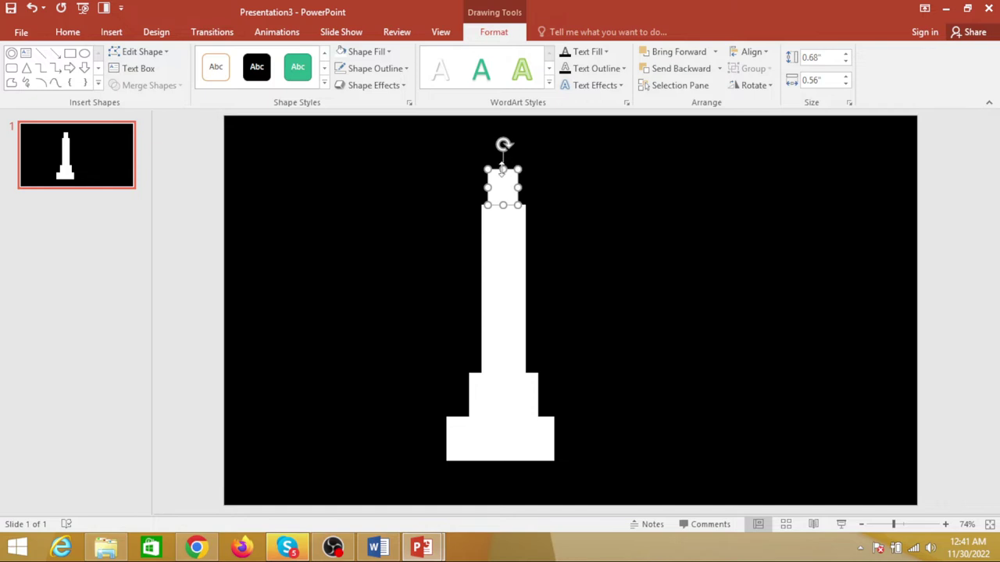
Add a smaller 0.42" by 0.39" top tier and nudge it until centred
drag(501, 177, 501, 291)
scroll(553, 203, up, 3)
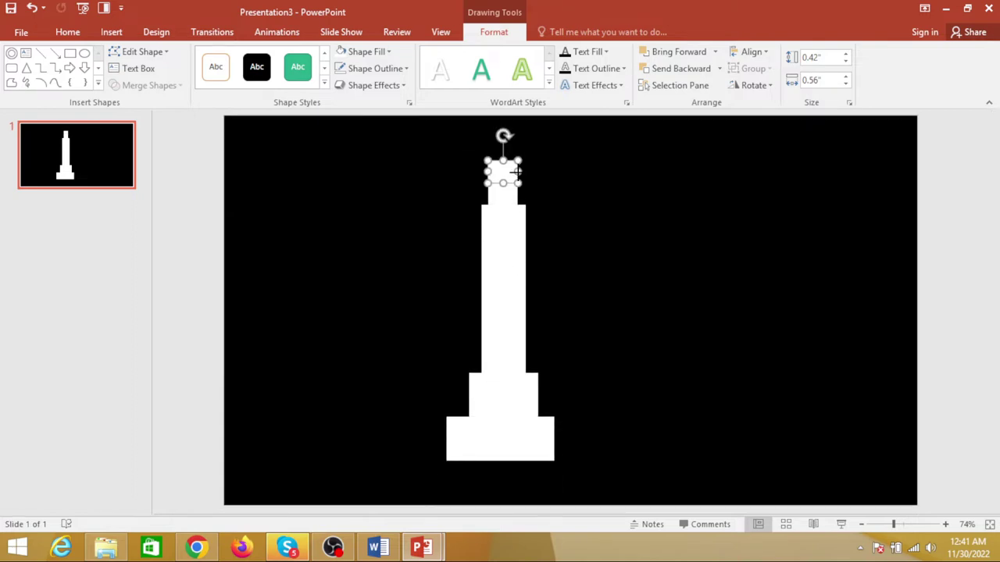
drag(516, 171, 503, 171)
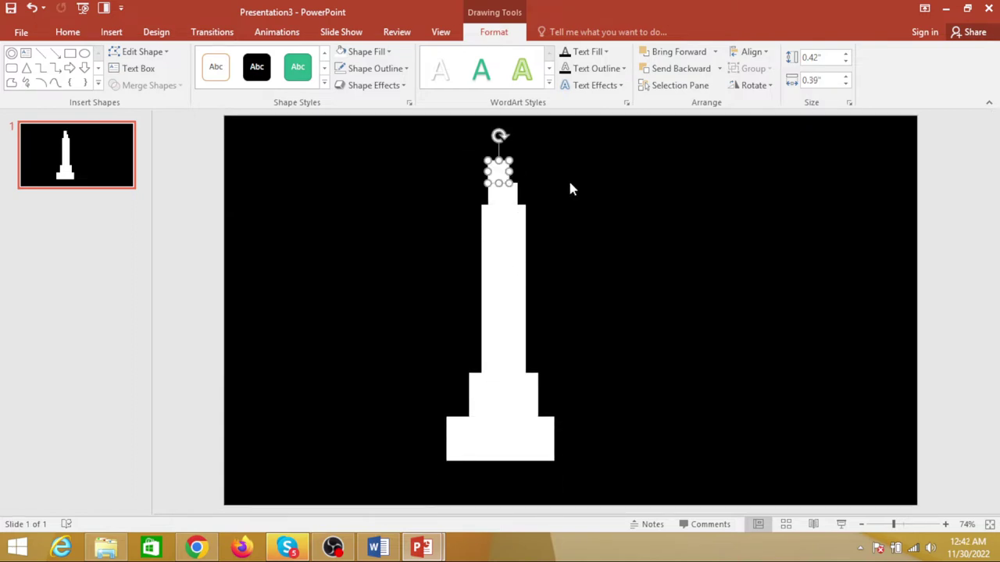
key(ctrl+Right)
key(ctrl+Right)
key(ctrl+Right)
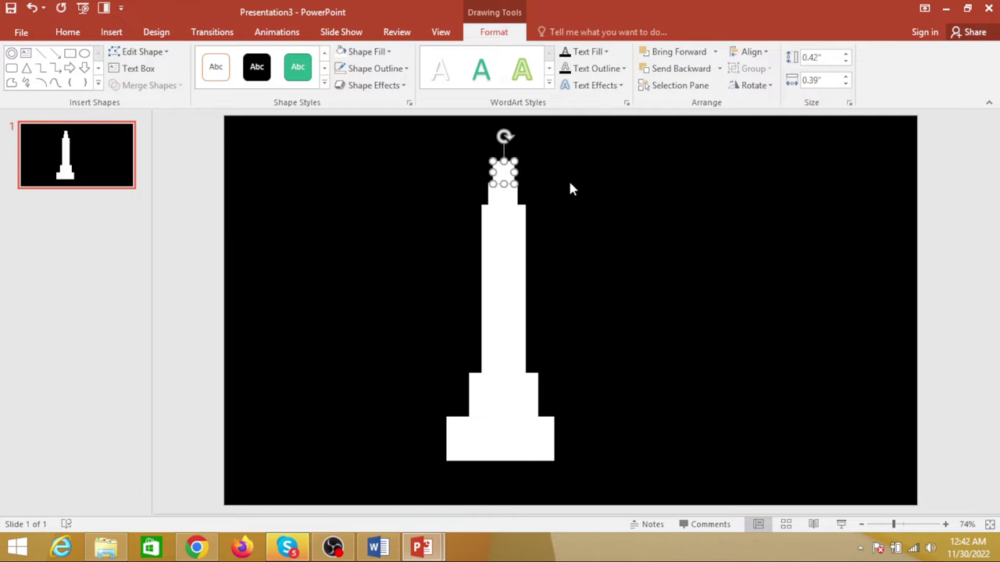
click(569, 185)
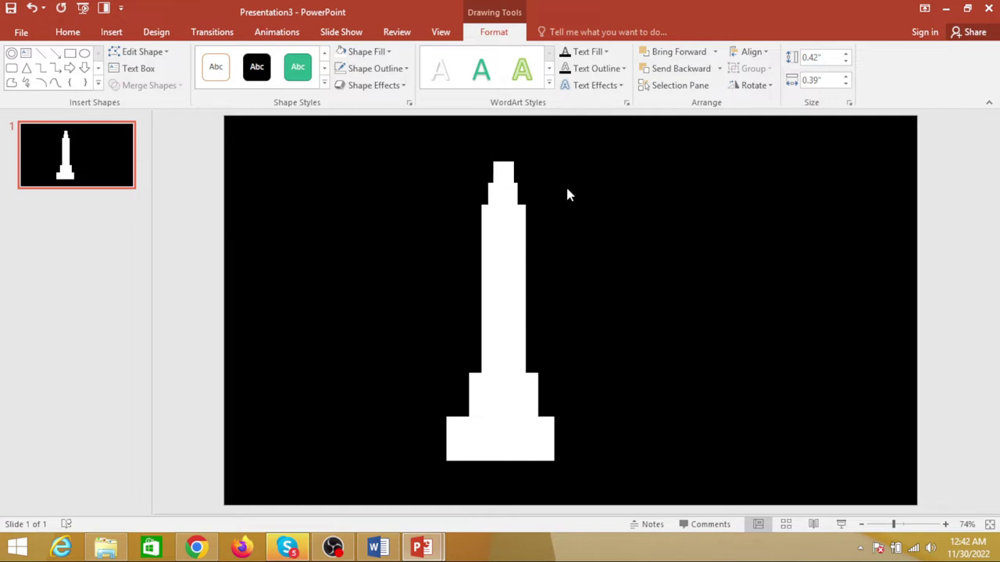
click(504, 167)
key(ctrl+Left)
key(ctrl+Left)
key(ctrl+Left)
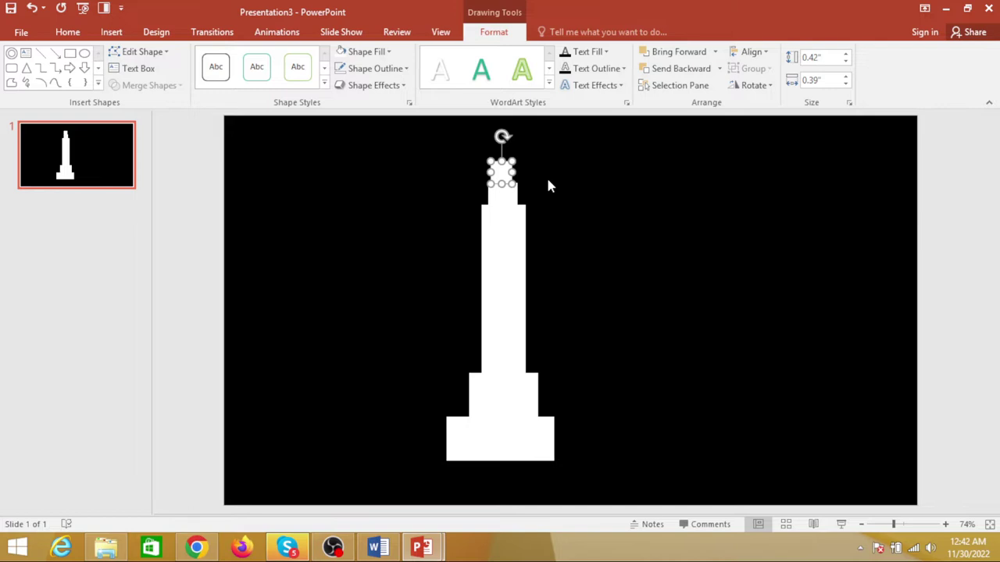
click(590, 262)
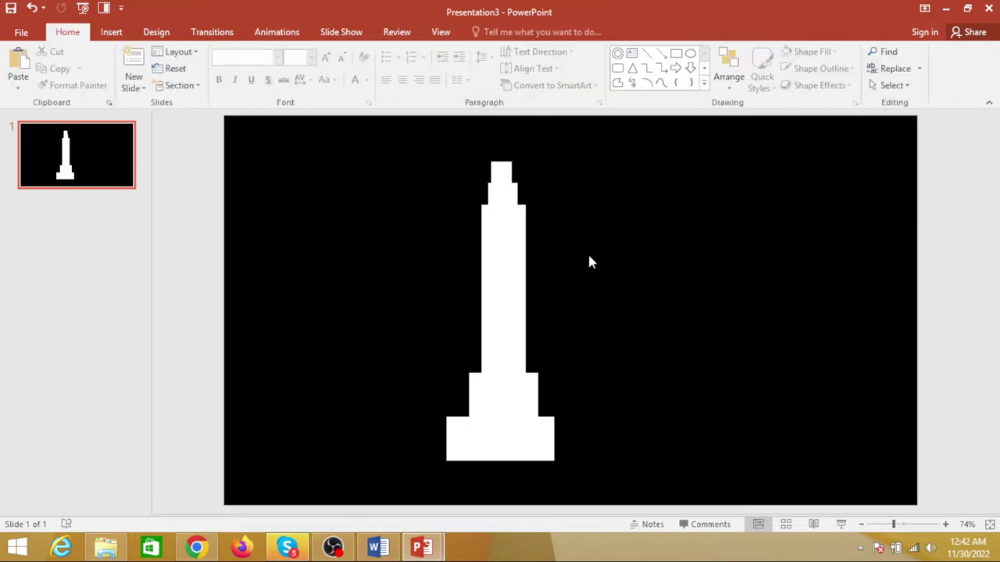
click(509, 172)
key(ctrl+Right)
key(ctrl+Right)
click(653, 217)
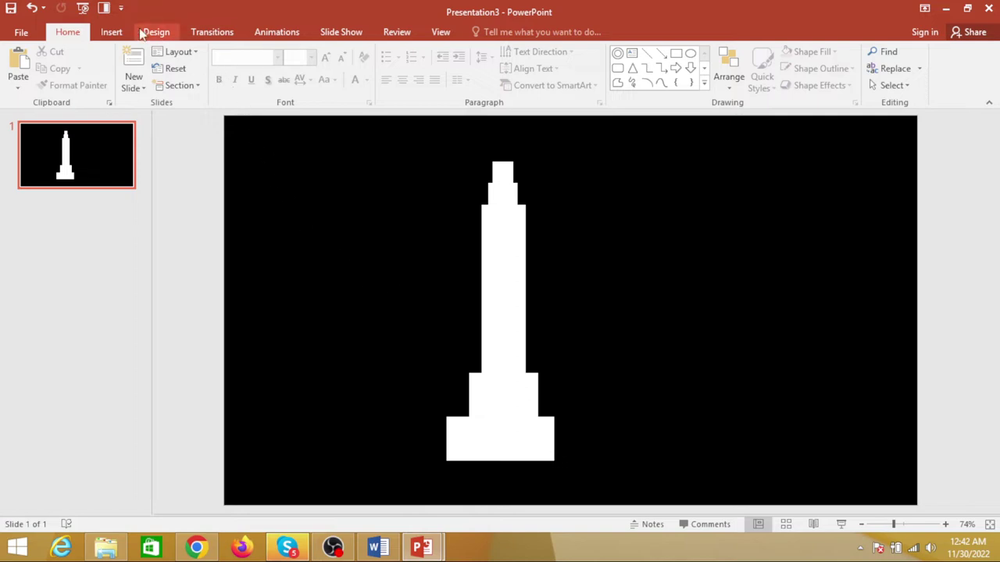
Draw a 2.03" by 1.34" oval to the left of the candle
click(111, 34)
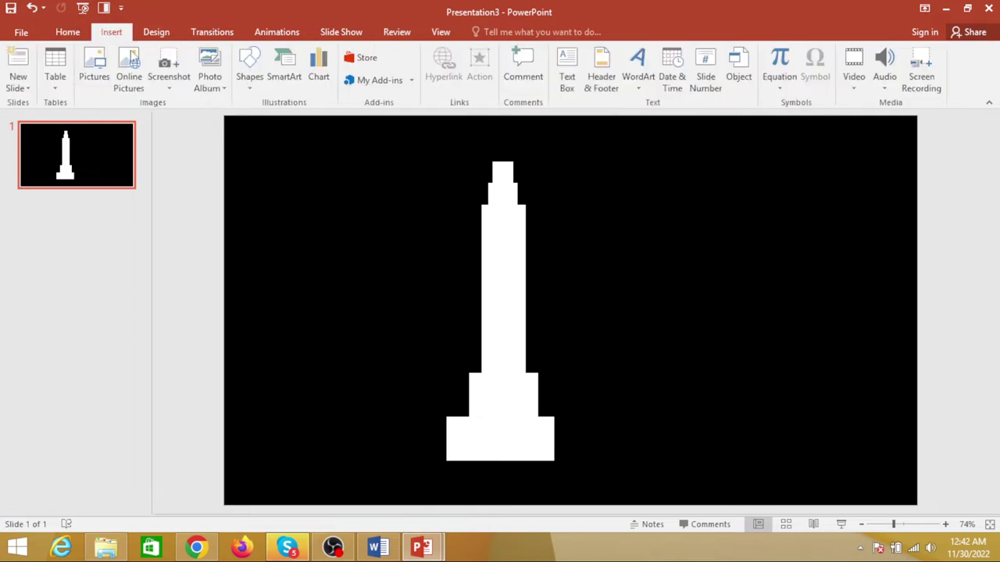
click(250, 78)
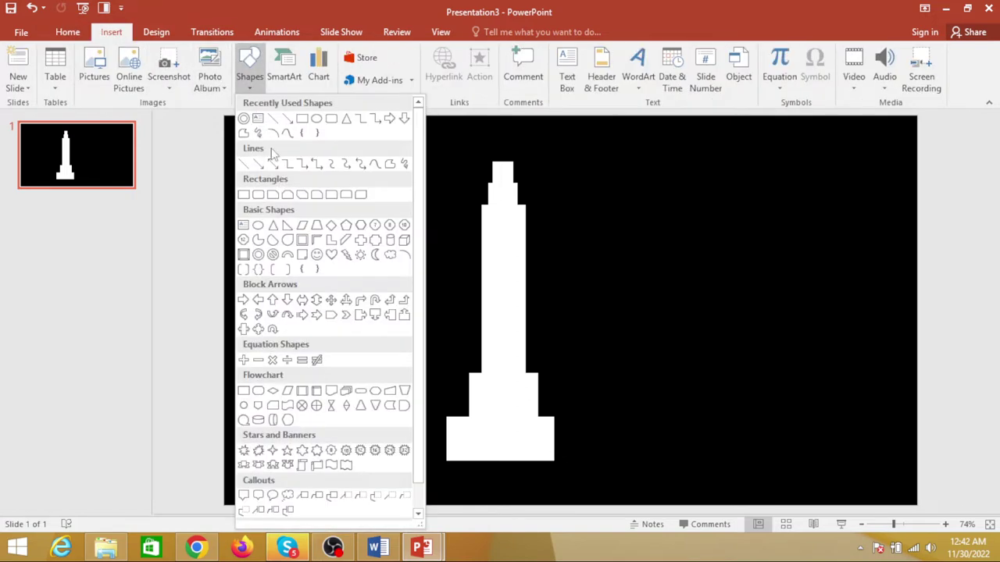
click(317, 119)
drag(303, 183, 399, 322)
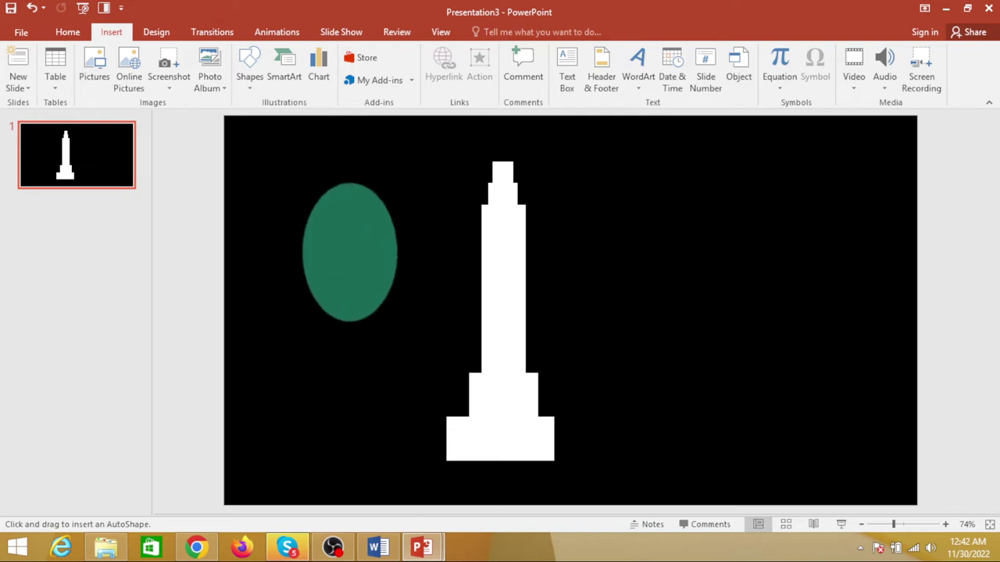
drag(398, 323, 372, 288)
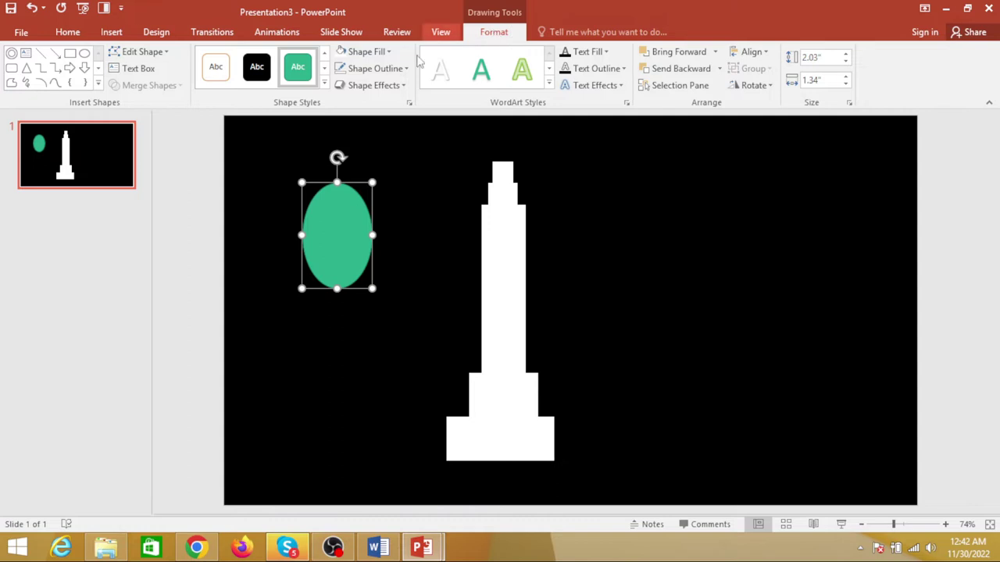
Open the oval's More Gradients fill settings in the Format Shape pane
click(366, 51)
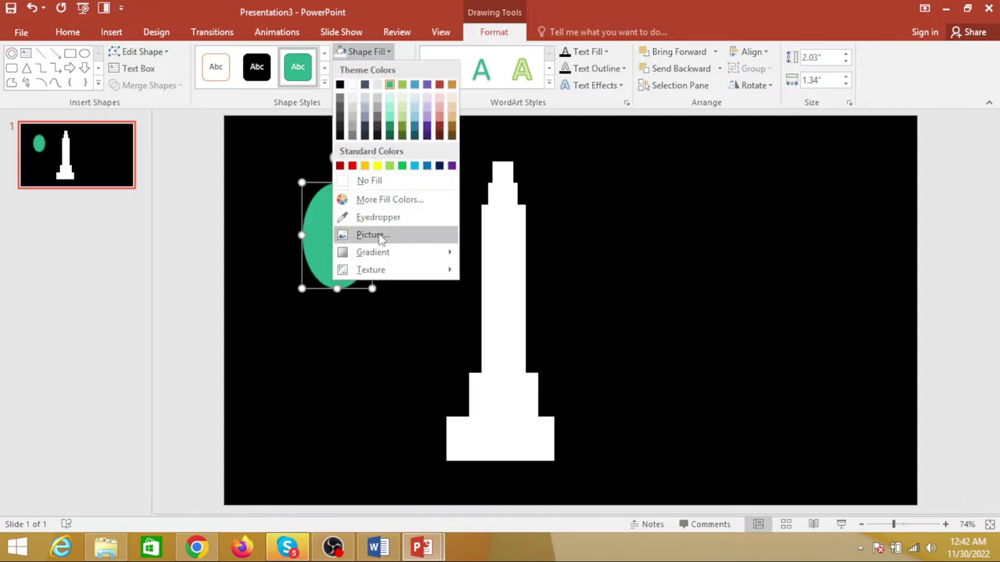
mouse_move(414, 257)
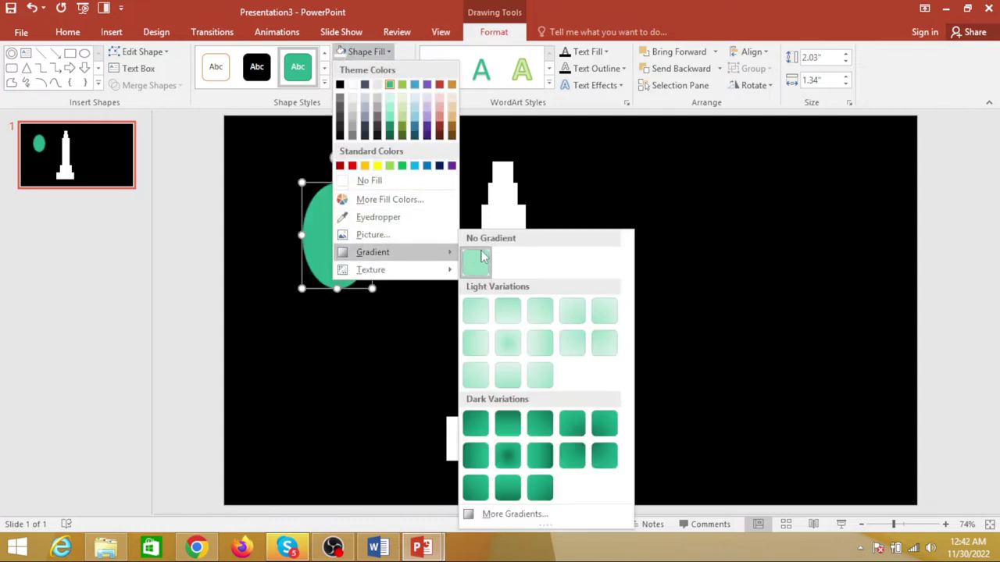
click(511, 514)
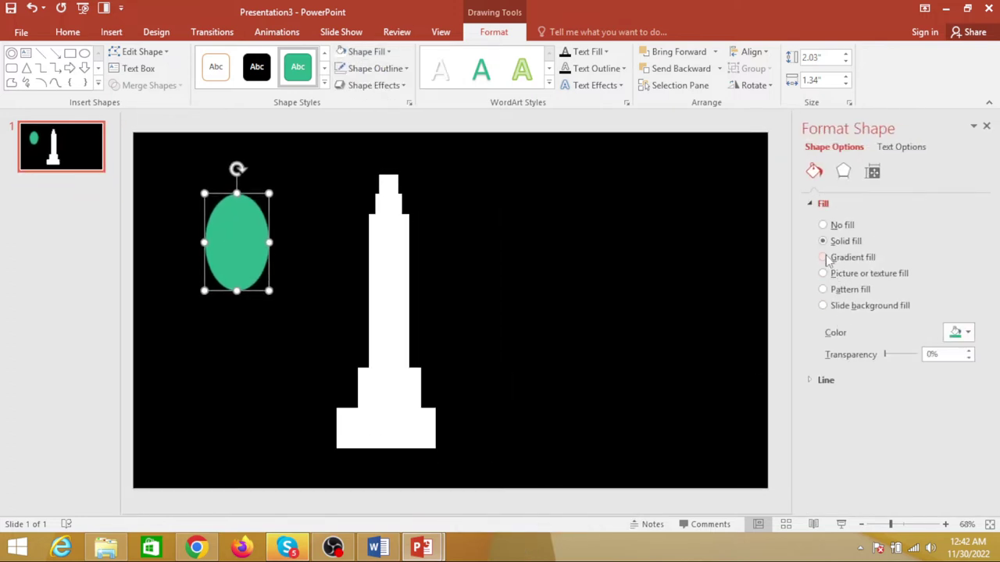
Switch the oval to gradient fill with the orange preset and a red first stop
click(825, 258)
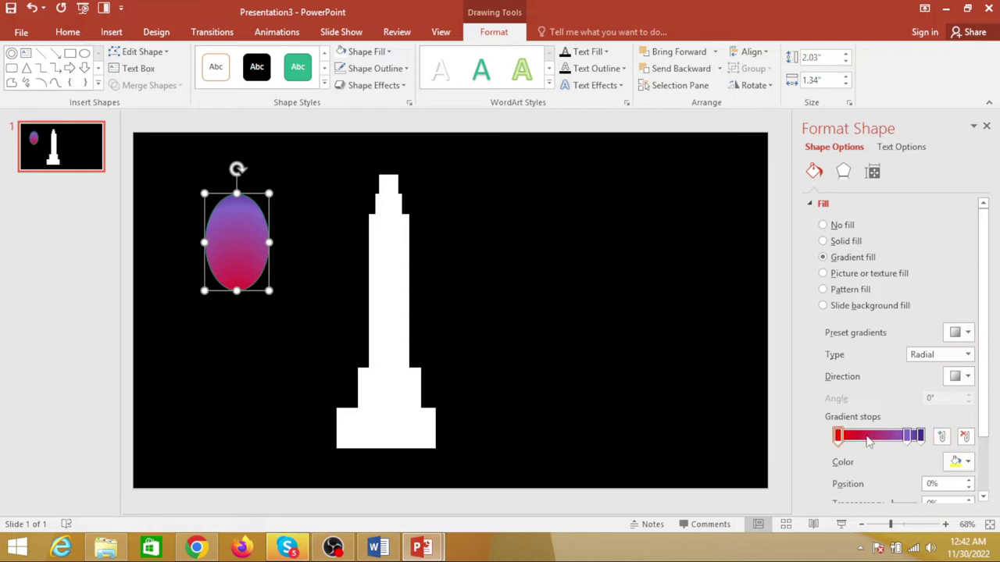
drag(840, 437, 842, 438)
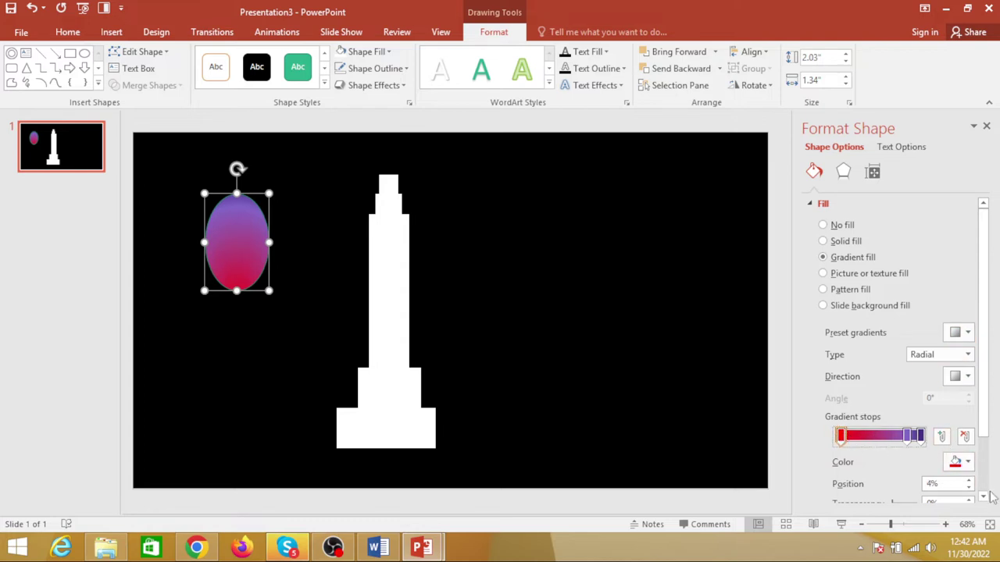
click(967, 461)
click(968, 461)
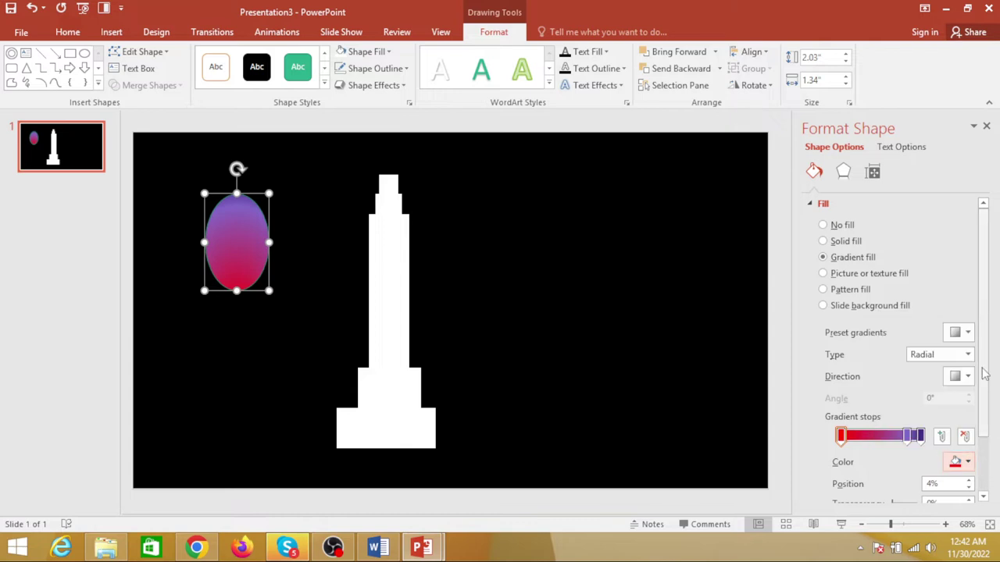
click(965, 332)
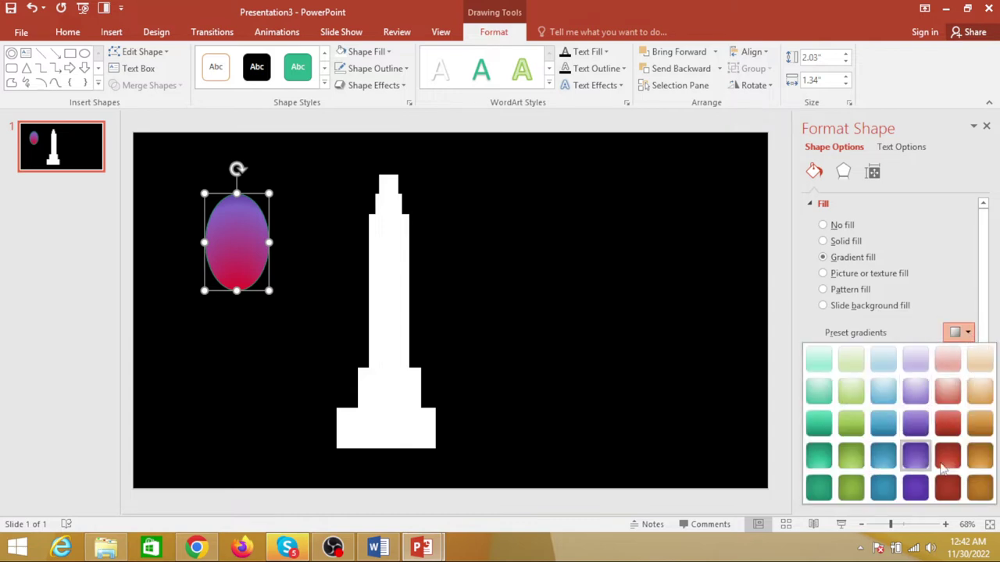
click(978, 425)
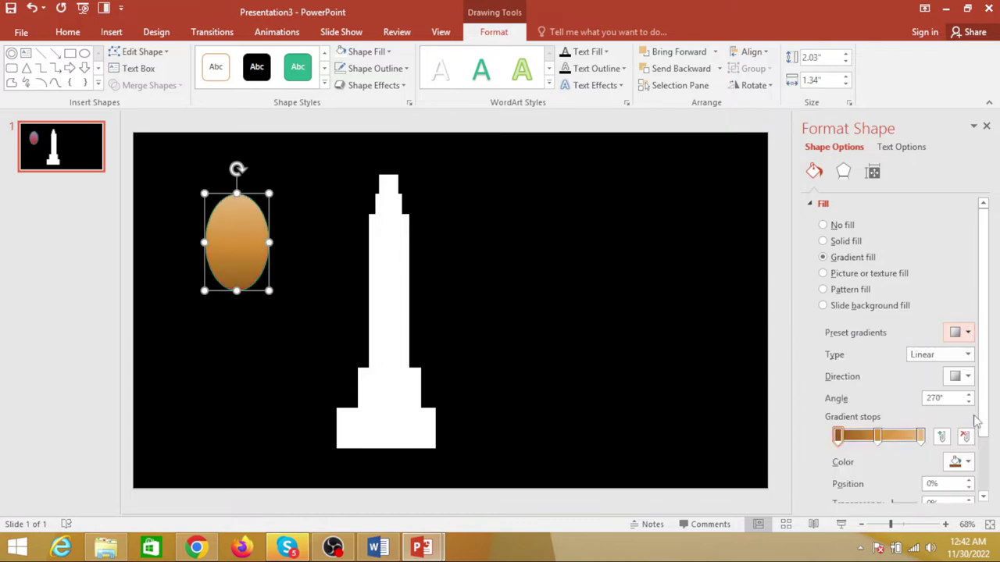
click(965, 463)
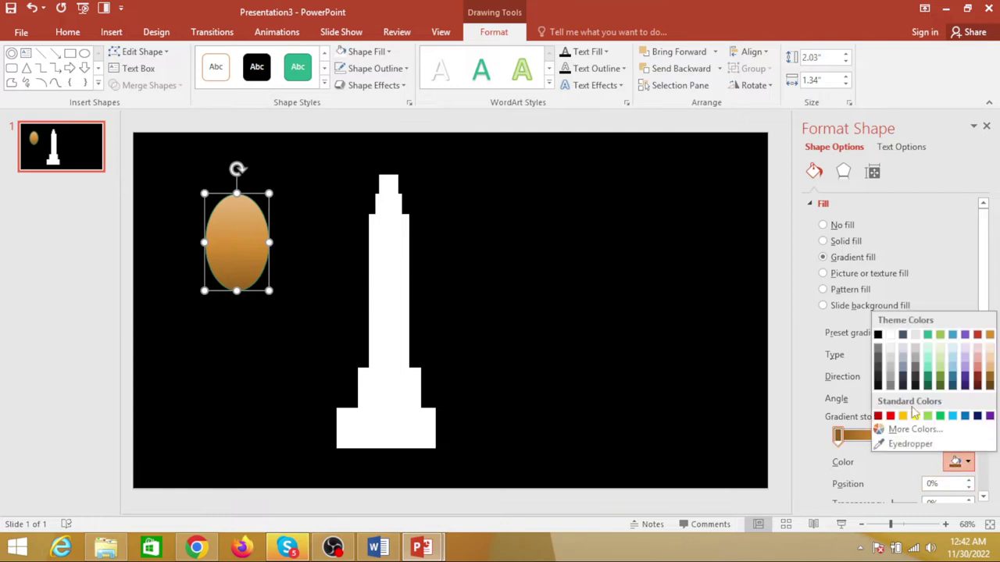
click(890, 416)
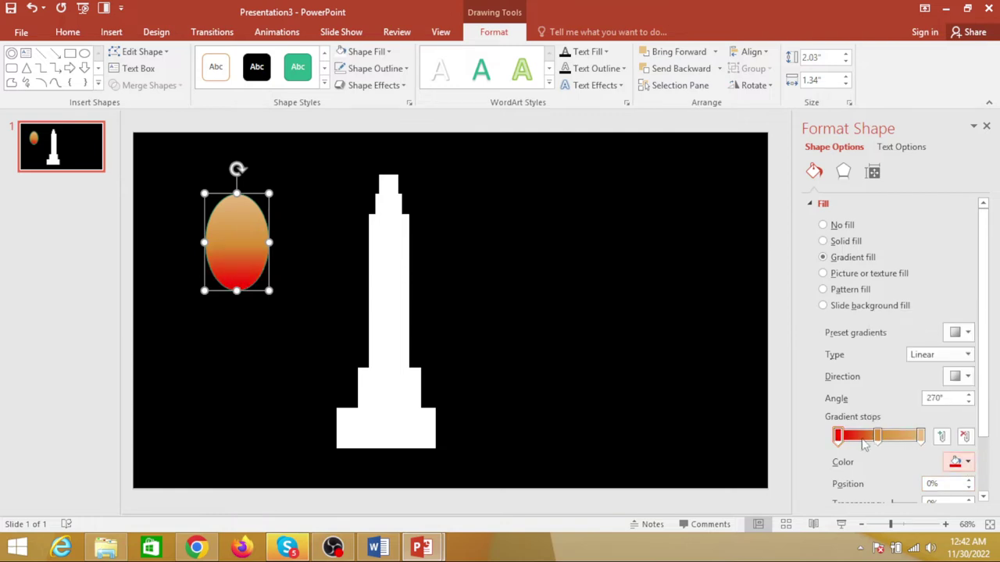
mouse_move(840, 440)
mouse_down()
mouse_move(887, 442)
mouse_move(879, 441)
mouse_up()
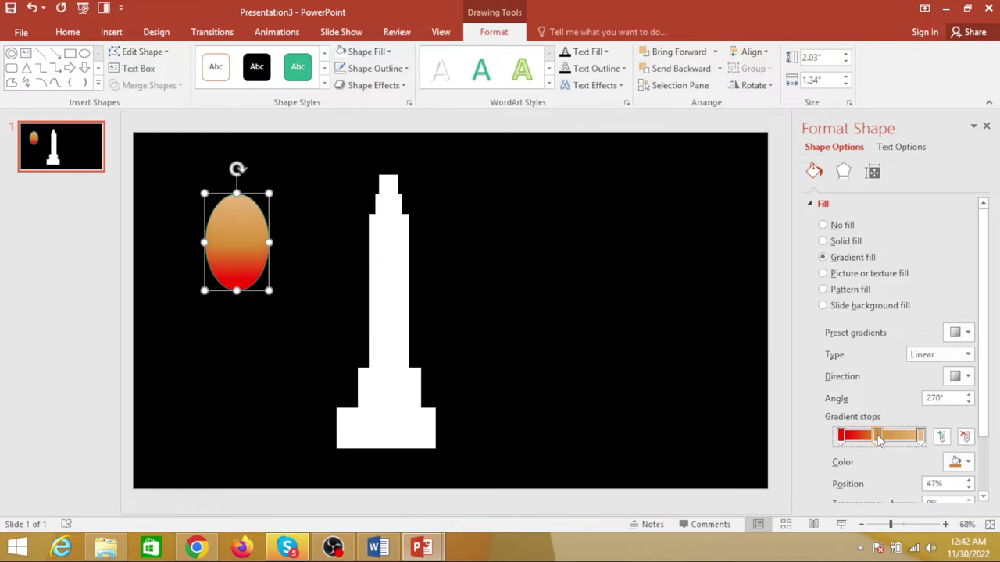
Reapply the orange preset, recolour the first stop red and slide it to widen the red band
click(962, 333)
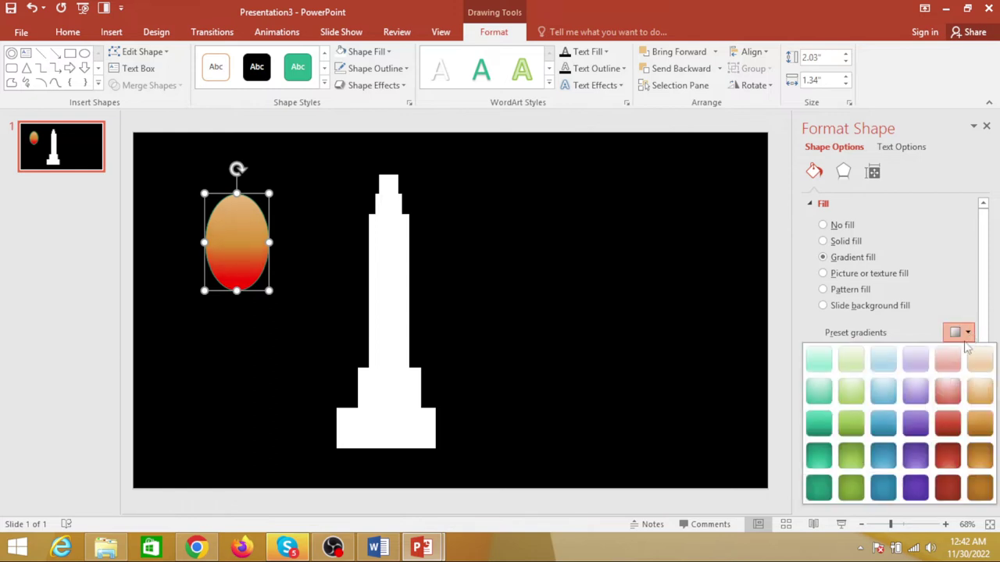
click(976, 424)
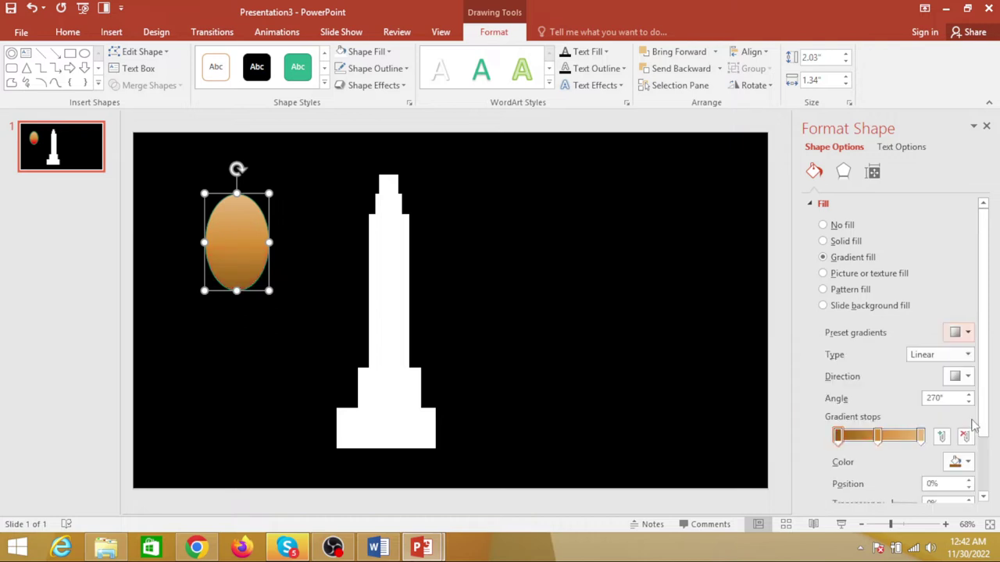
click(961, 462)
click(890, 416)
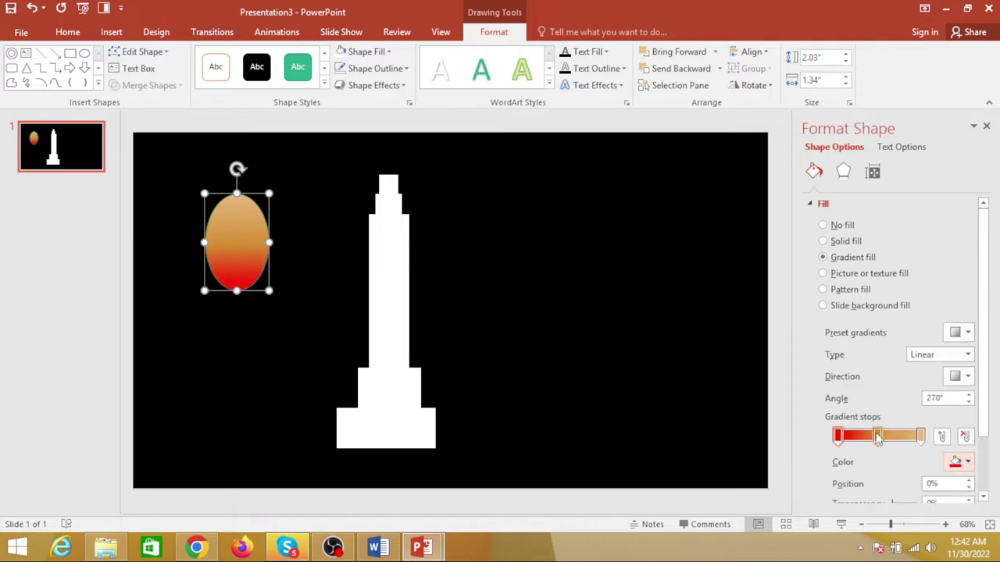
click(837, 438)
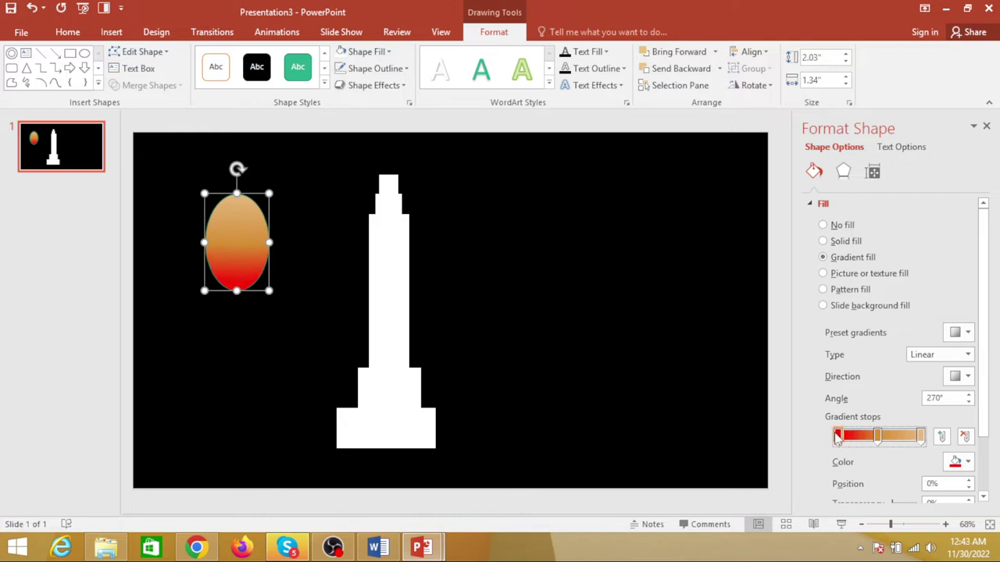
drag(837, 438, 893, 438)
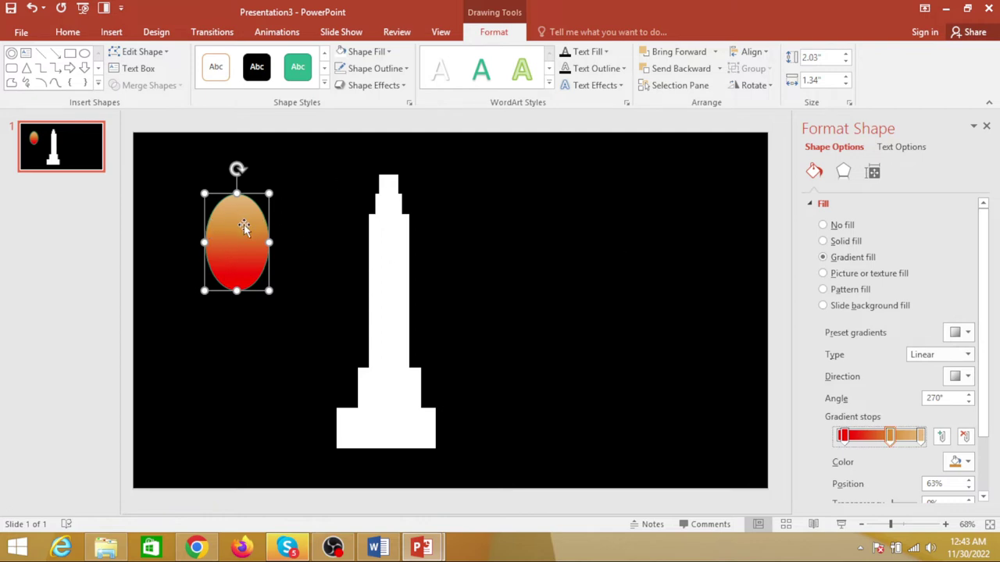
Move the gradient oval toward the tower and shrink it to flame size
drag(244, 225, 532, 225)
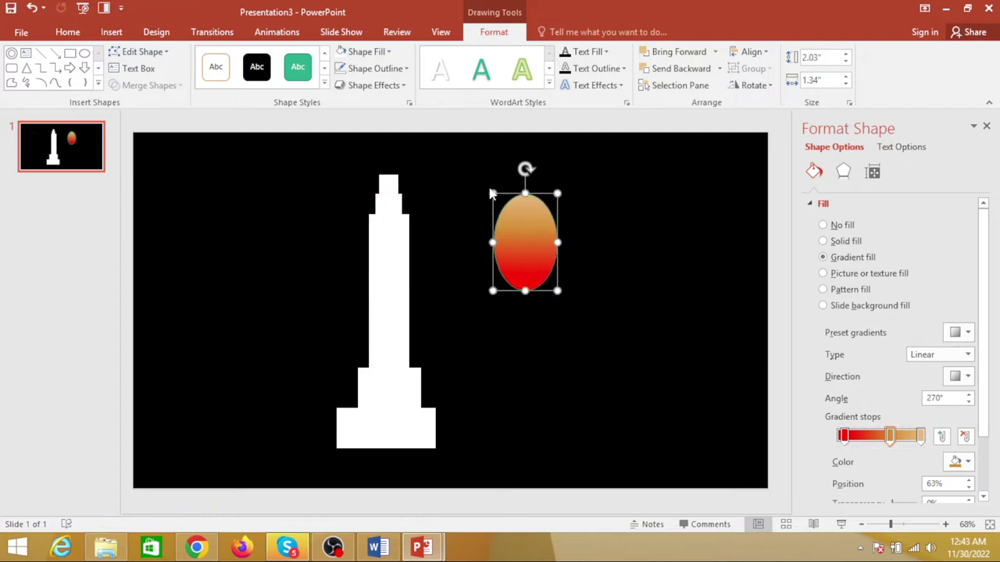
mouse_move(492, 193)
mouse_down()
mouse_move(530, 220)
mouse_move(378, 162)
mouse_move(375, 148)
mouse_up()
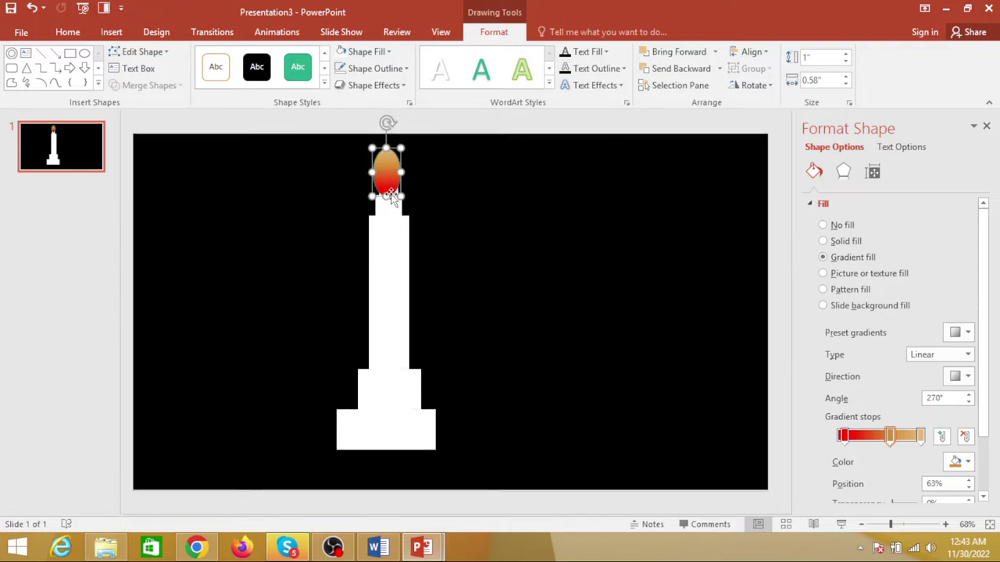
key(ctrl+z)
Group the five white tower rectangles into one candle, move it lower, and set the flame on top
click(396, 200)
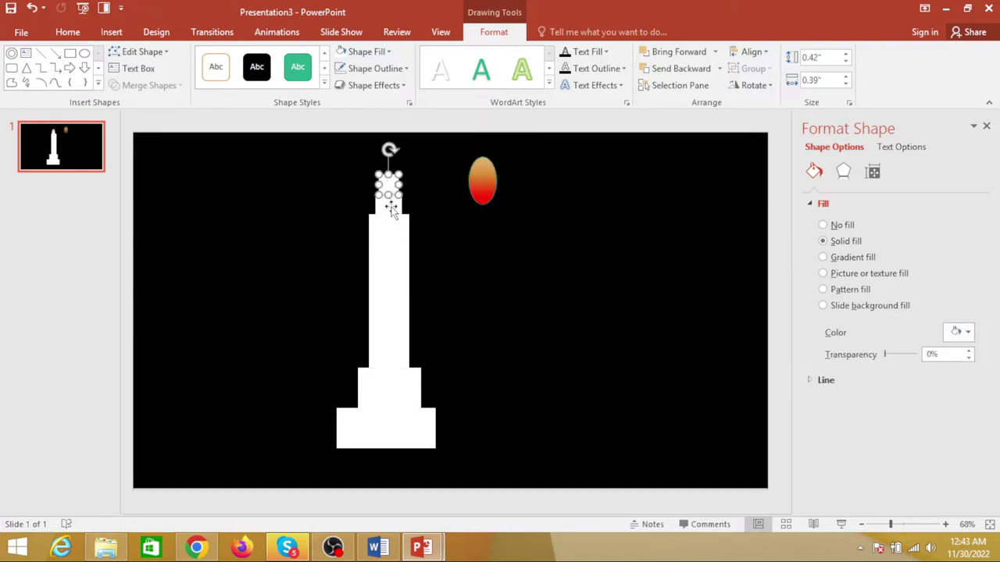
shift+click(386, 205)
shift+click(398, 241)
shift+click(375, 391)
shift+click(381, 426)
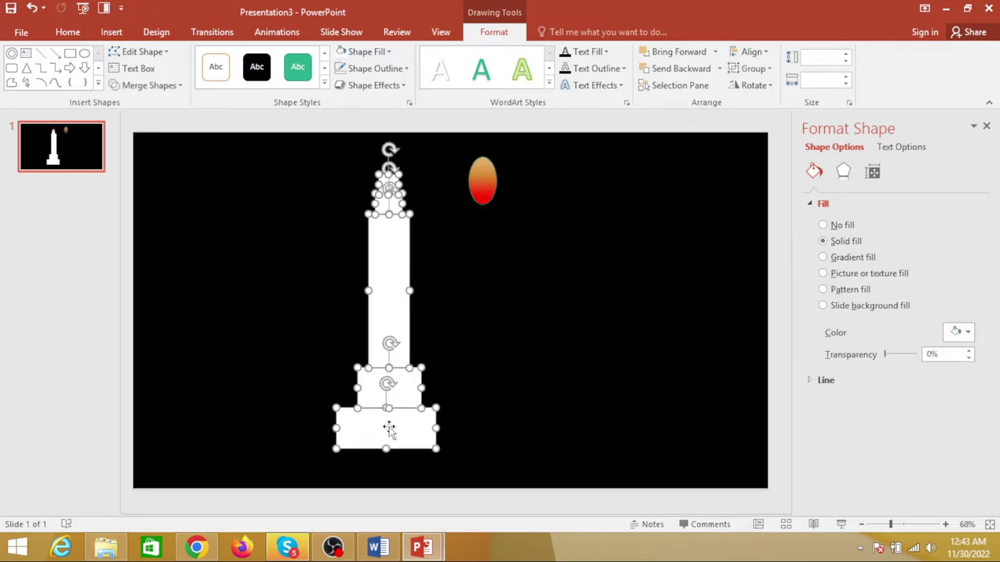
key(ctrl+g)
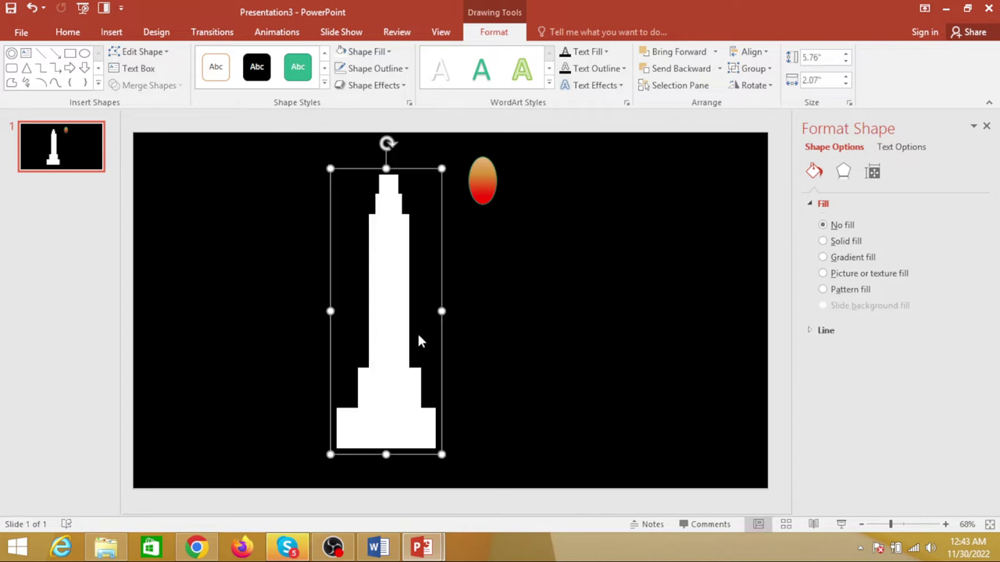
drag(384, 272, 381, 316)
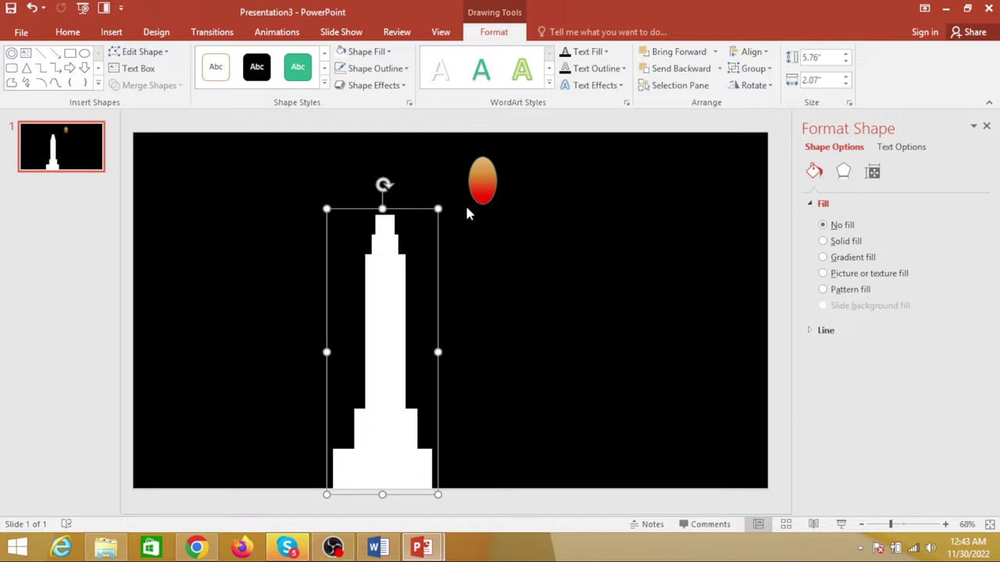
click(480, 179)
mouse_move(478, 180)
mouse_down()
mouse_move(380, 188)
mouse_move(393, 190)
mouse_move(385, 195)
mouse_up()
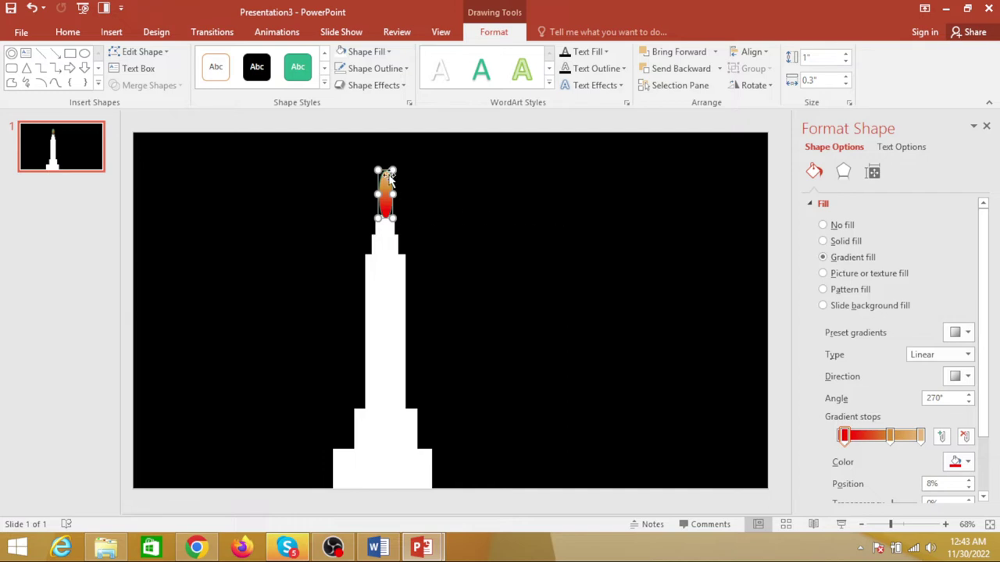
Stretch the flame taller to 1.28" by 0.33" and nudge it left to centre on the candle
drag(395, 168, 395, 157)
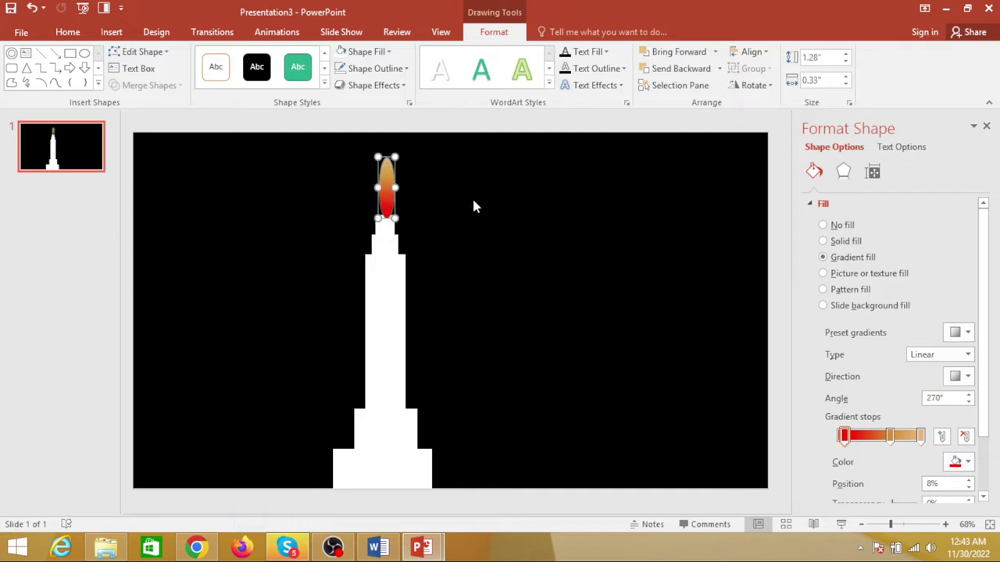
key(ctrl+Left)
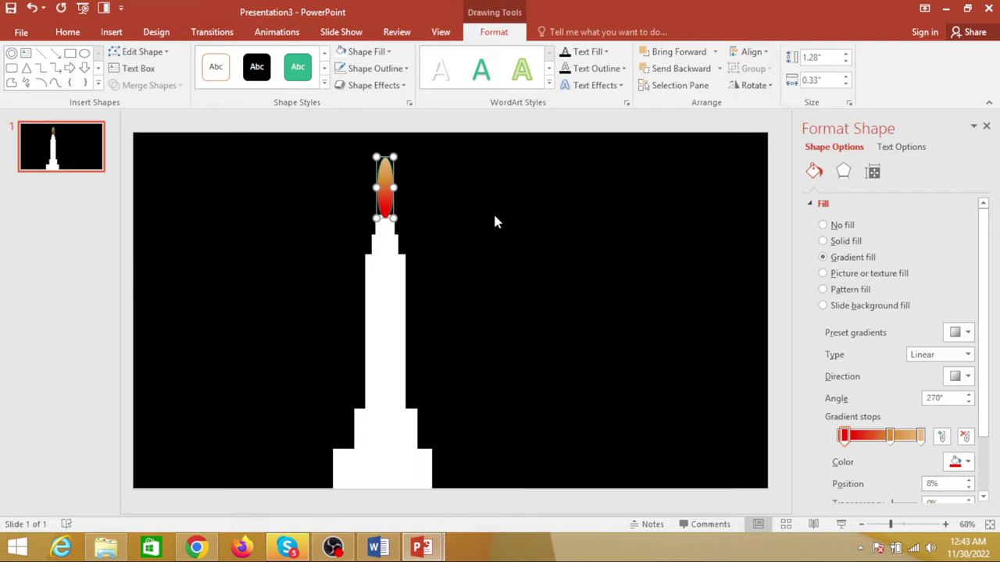
key(ctrl+Left)
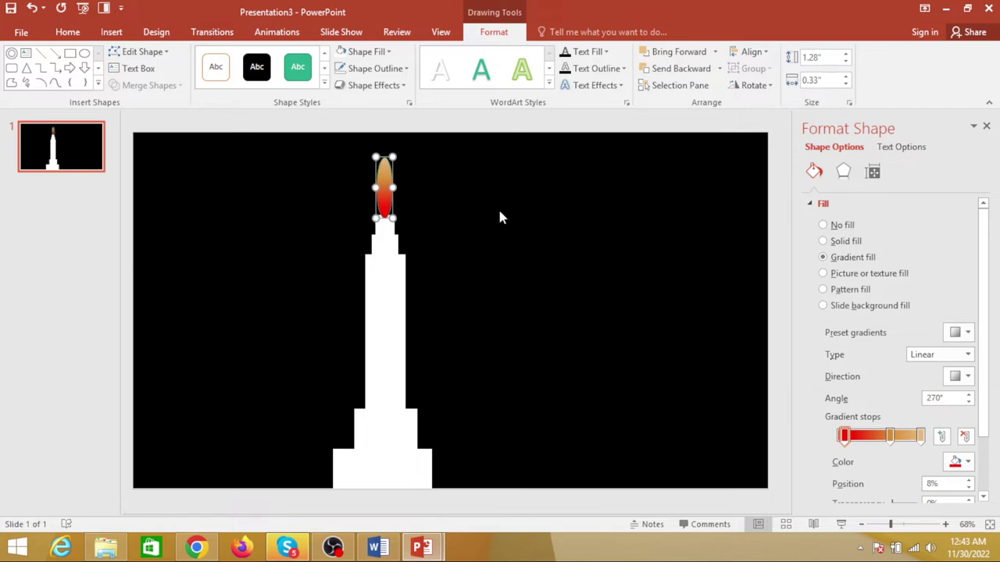
click(497, 207)
click(113, 35)
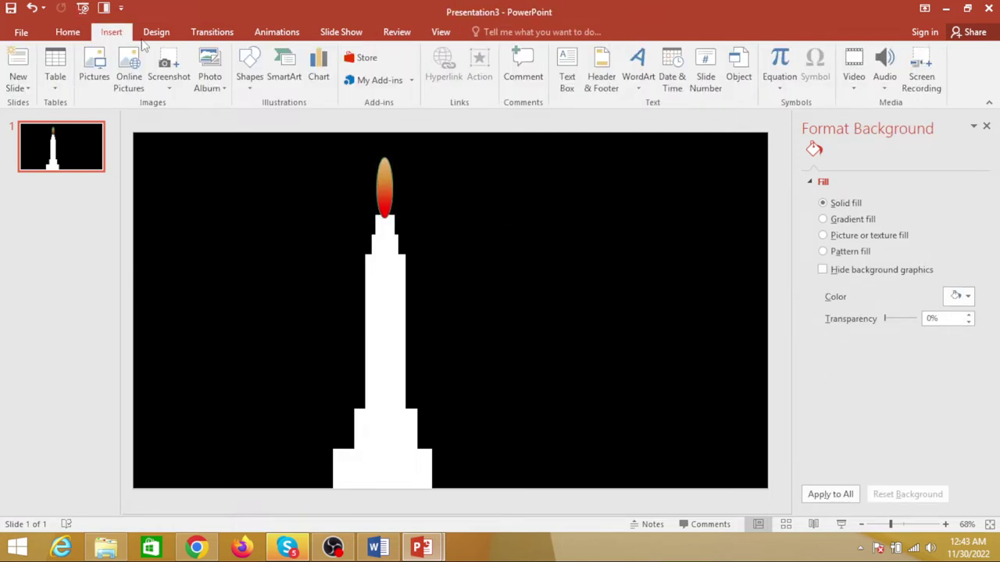
Draw a second 2.09" by 1.11" oval left of the candle and open its fill options
click(250, 70)
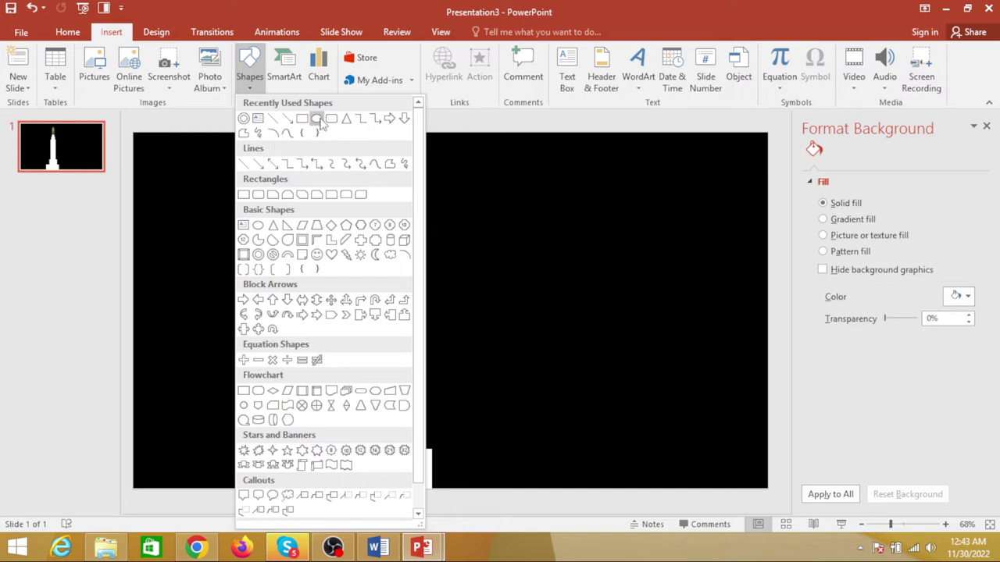
click(318, 119)
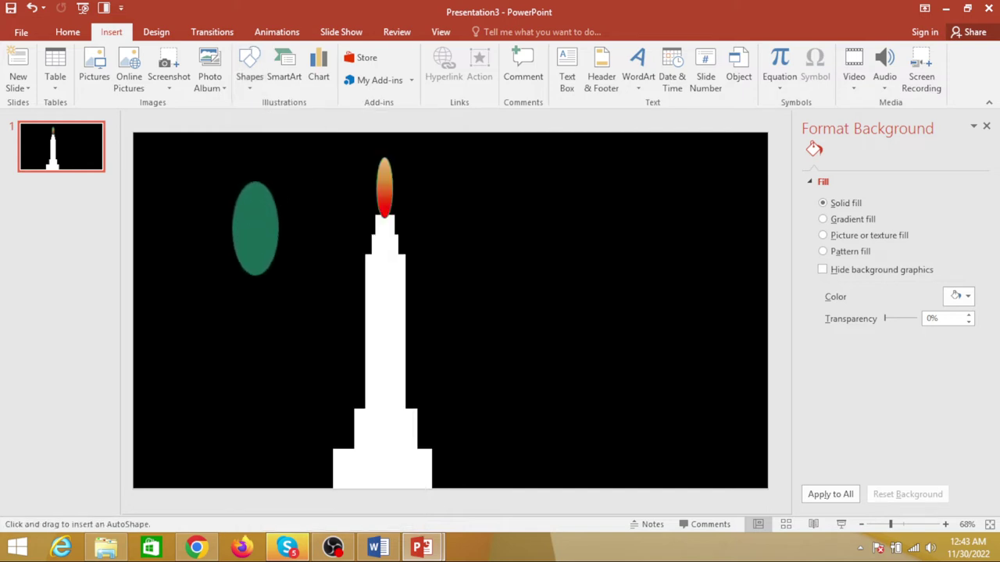
drag(257, 235, 286, 281)
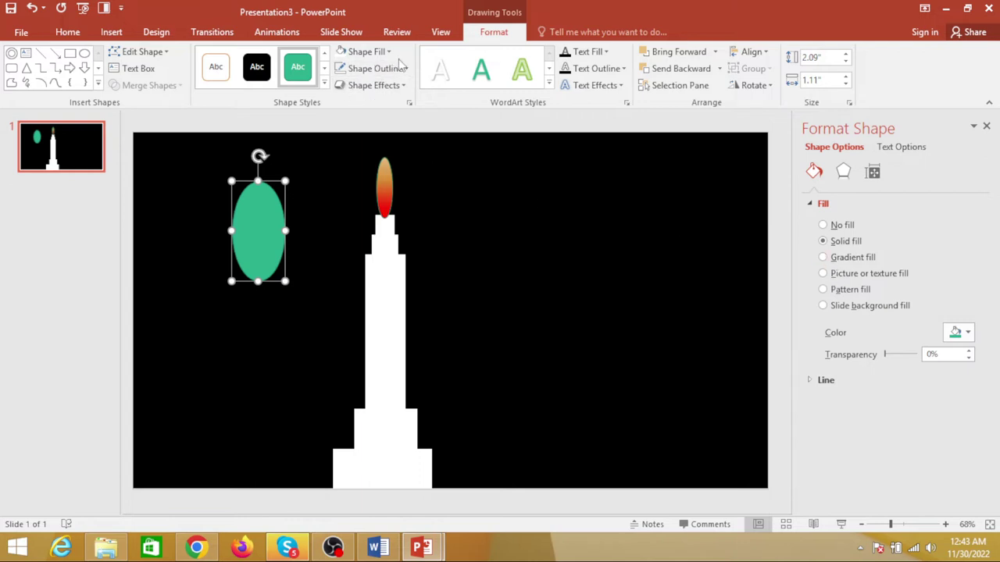
click(363, 51)
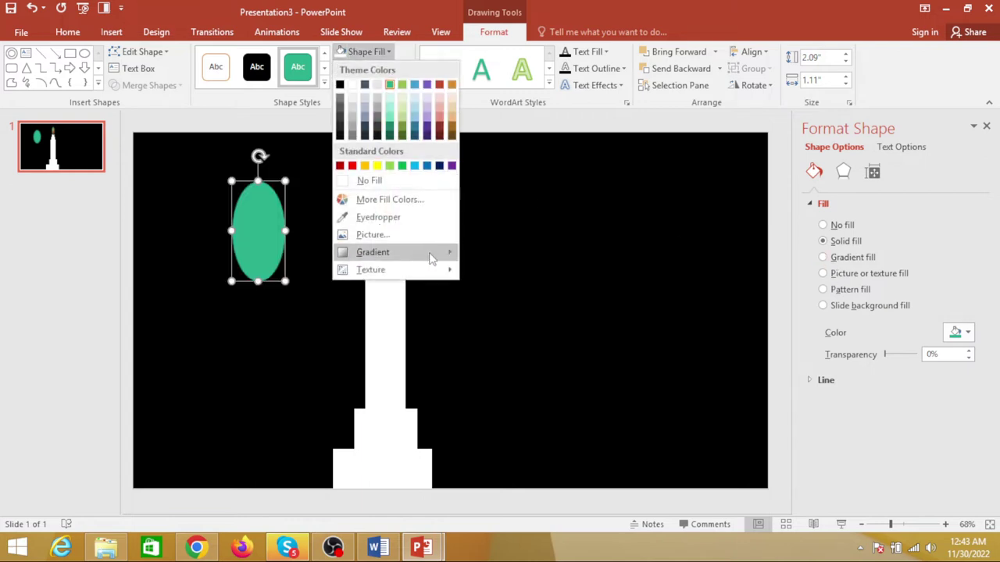
mouse_move(430, 253)
click(834, 301)
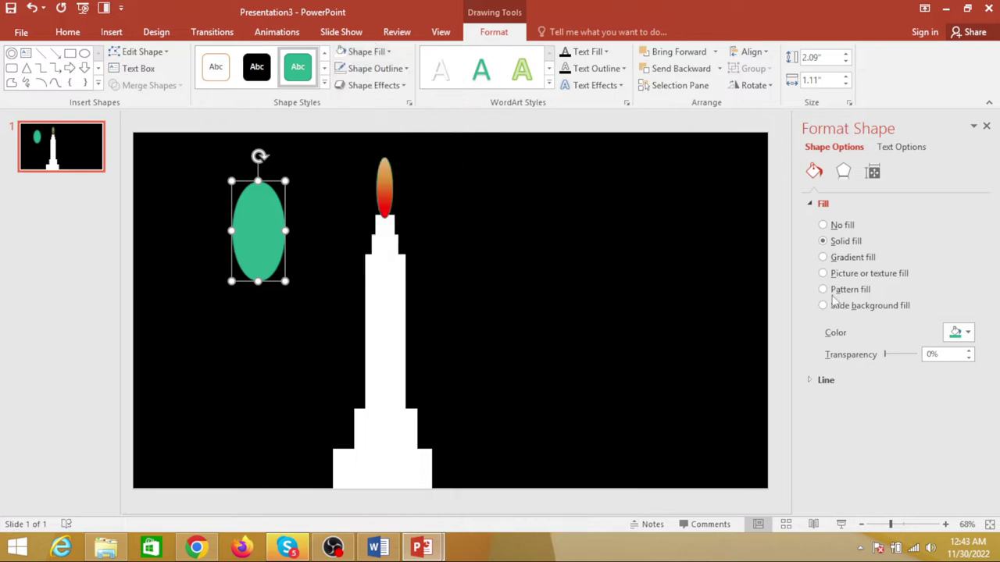
Give the second oval the orange preset gradient with a red first stop, moving the middle stop to 59%
click(823, 258)
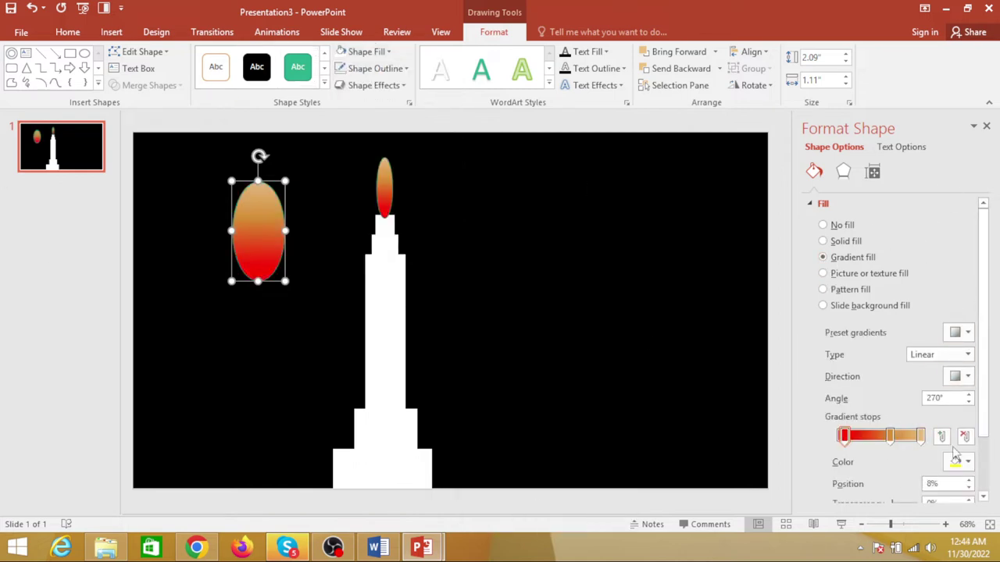
click(967, 461)
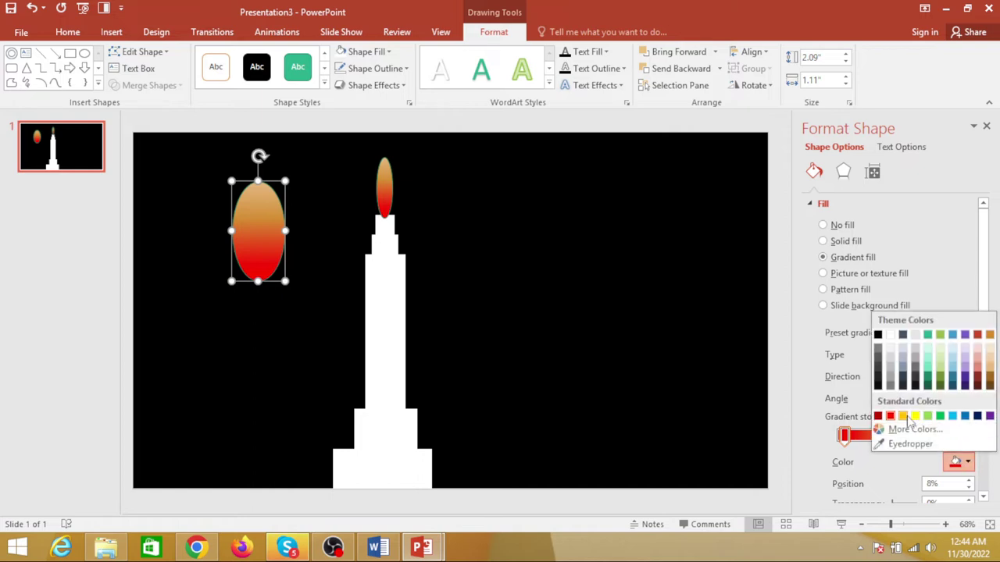
click(920, 415)
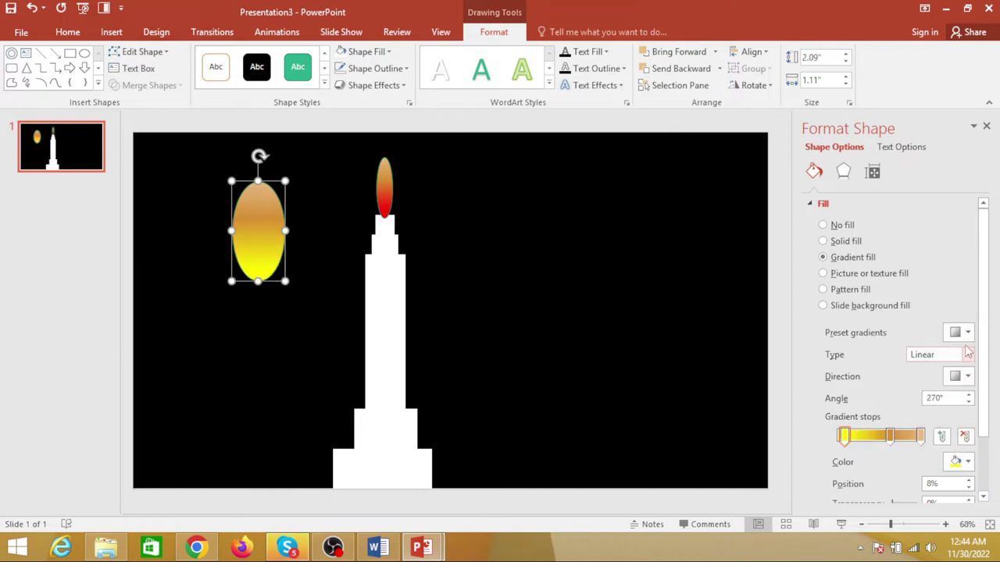
click(960, 332)
click(948, 423)
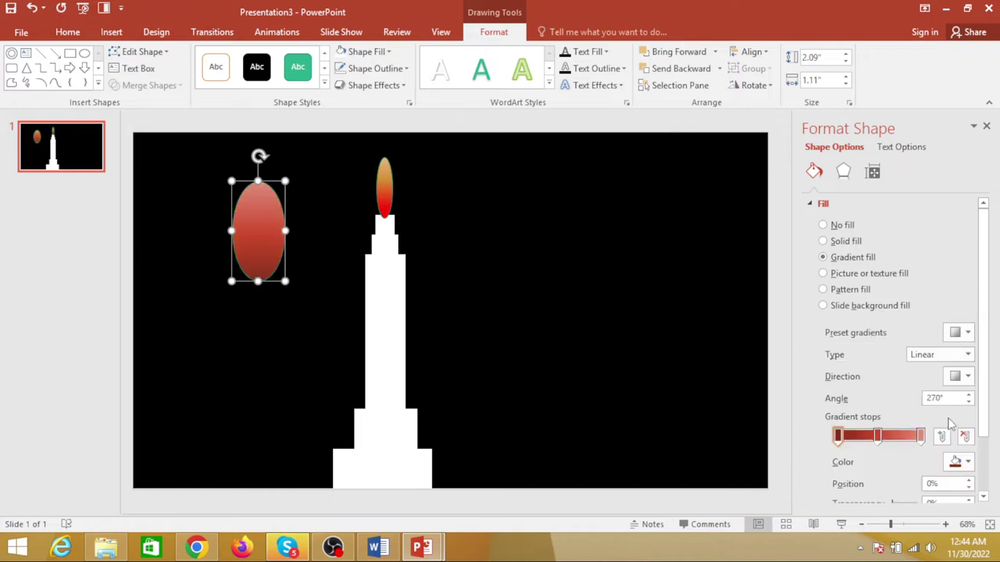
click(960, 333)
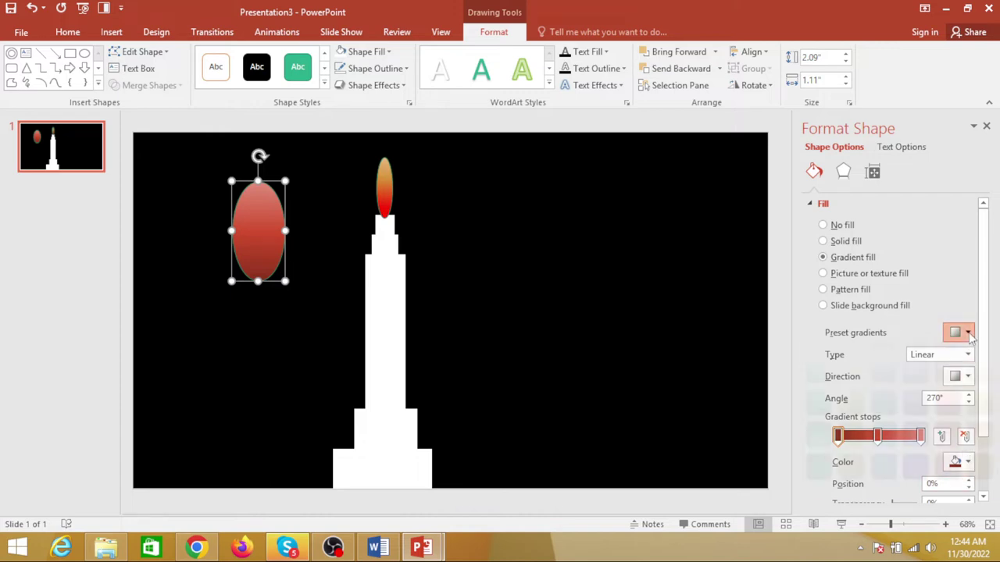
click(980, 422)
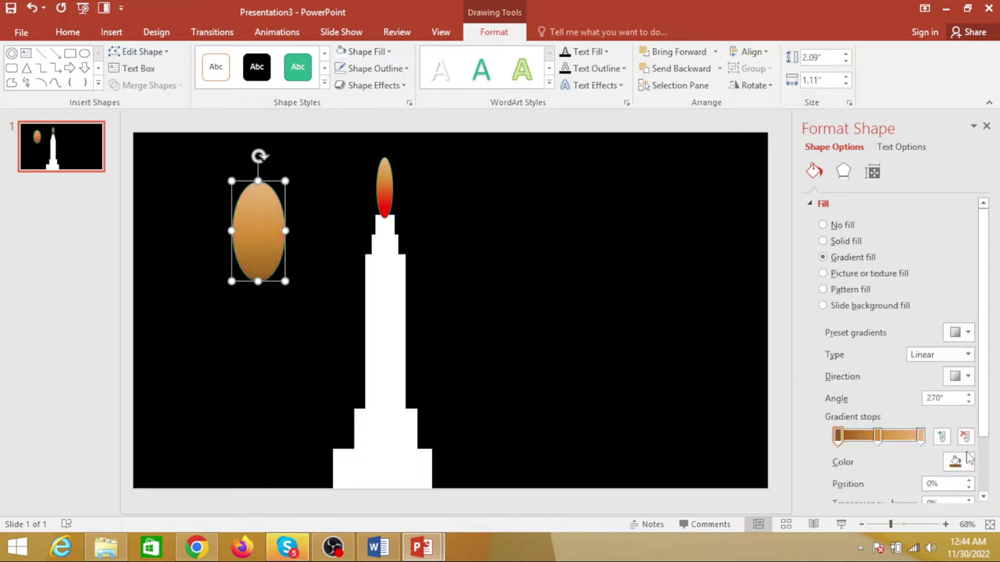
click(968, 463)
click(890, 416)
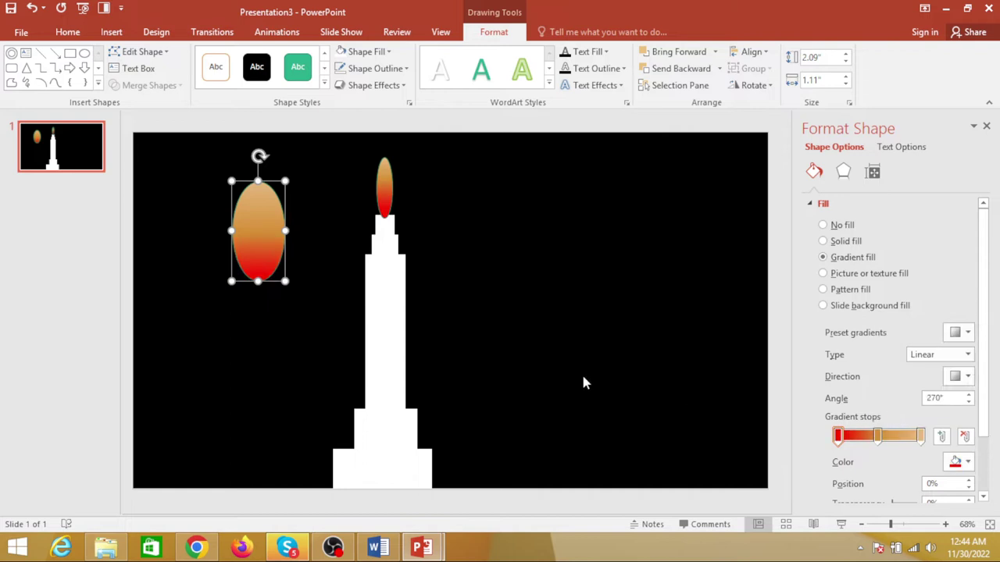
drag(876, 438, 885, 438)
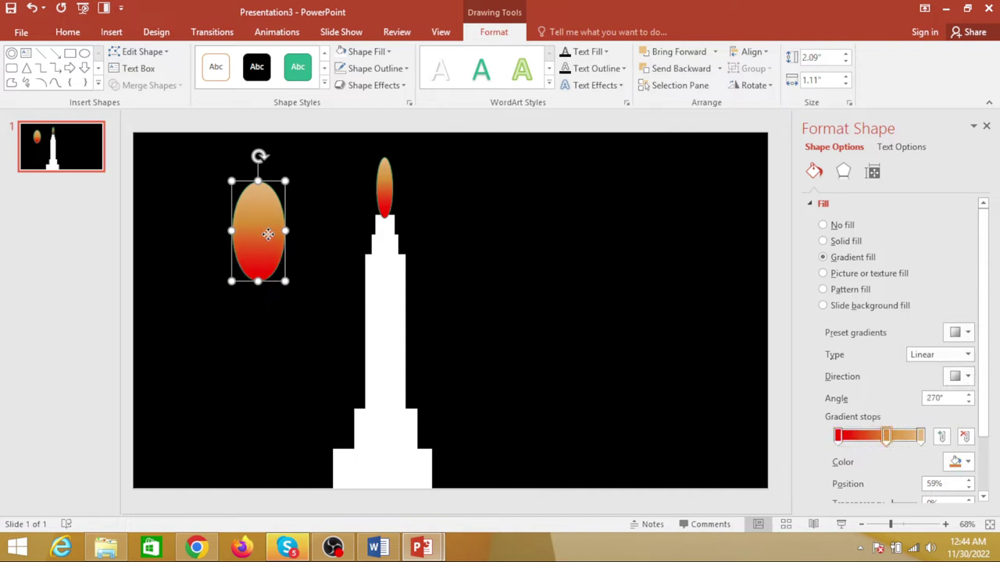
Move the gradient oval onto the candle top, send it behind the slim flame, and stretch it taller
drag(263, 237, 390, 177)
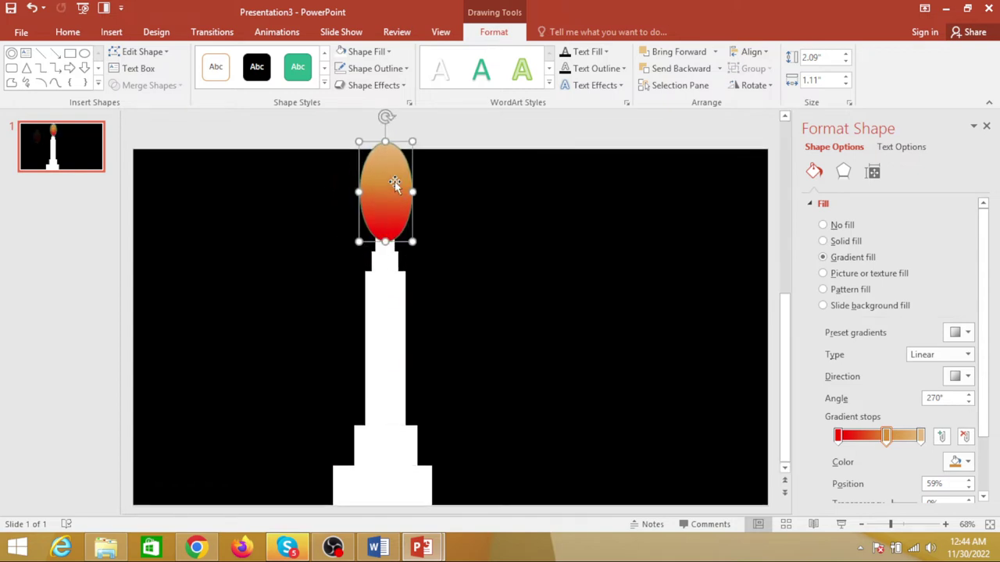
click(669, 71)
scroll(379, 139, down, 1)
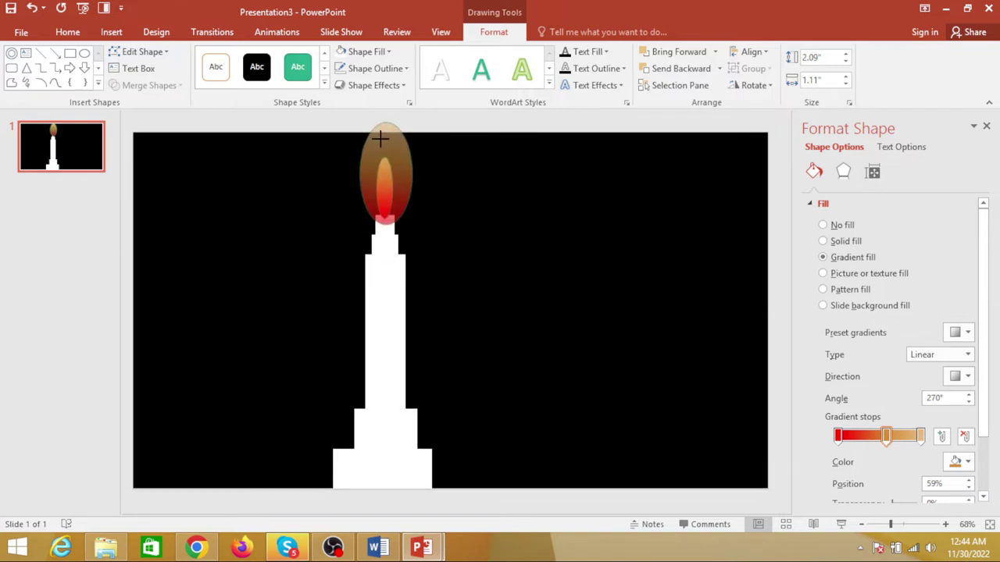
drag(380, 139, 387, 156)
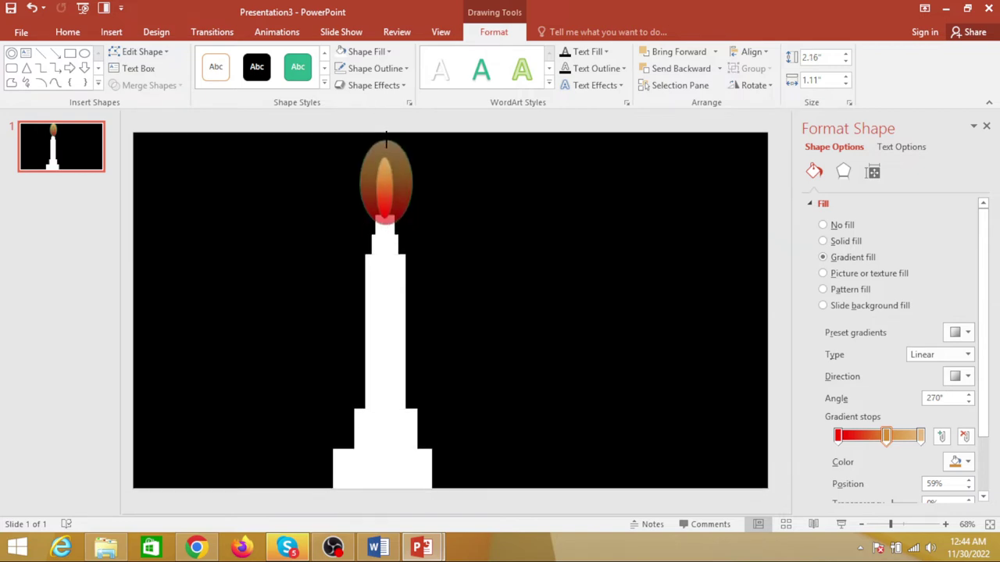
Give the outer oval a solid yellow fill and 25 Point soft edges
click(389, 53)
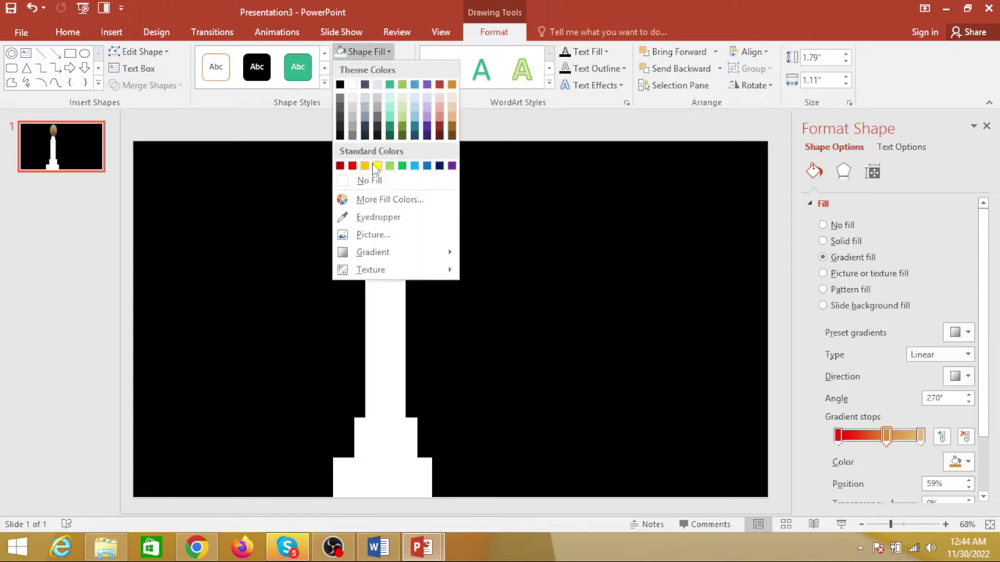
click(375, 166)
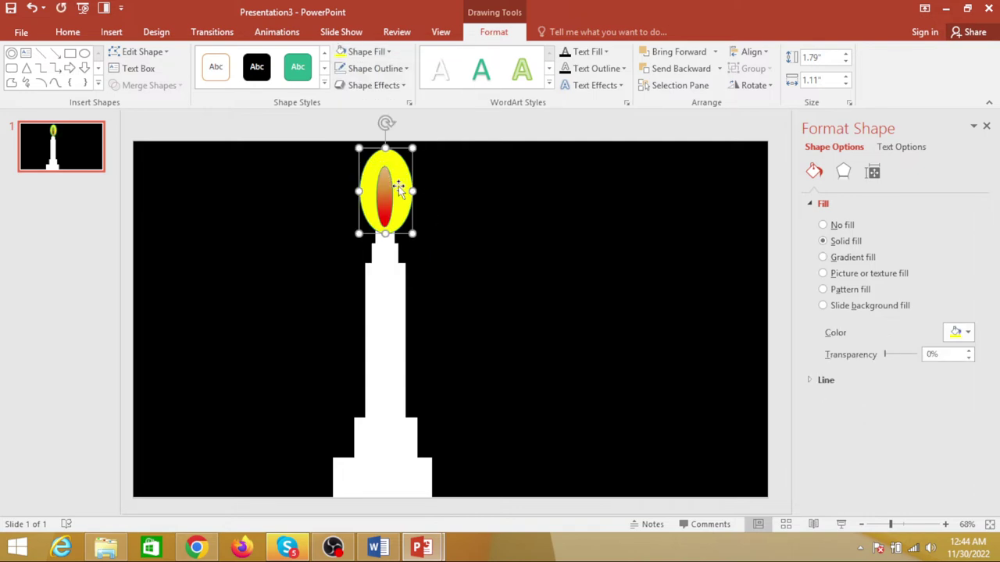
click(405, 88)
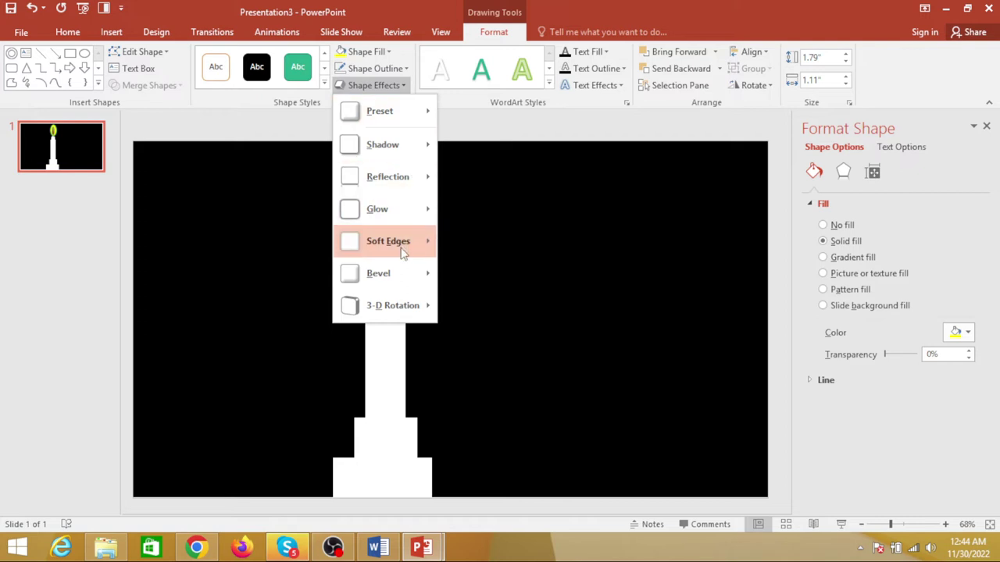
mouse_move(403, 255)
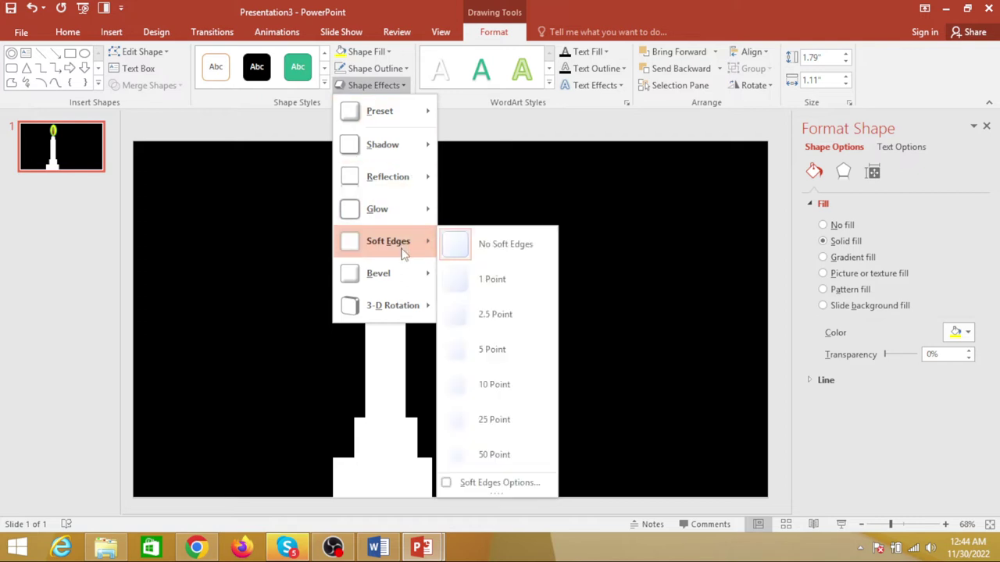
click(501, 428)
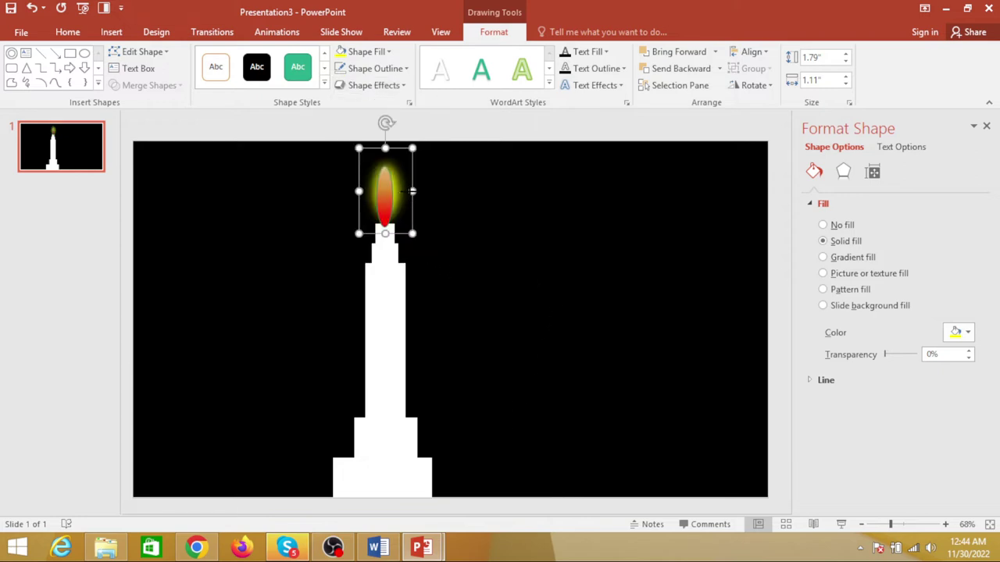
Stretch the yellow glow taller and wider, then nudge it to centre over the flame
drag(414, 189, 405, 187)
drag(385, 148, 384, 127)
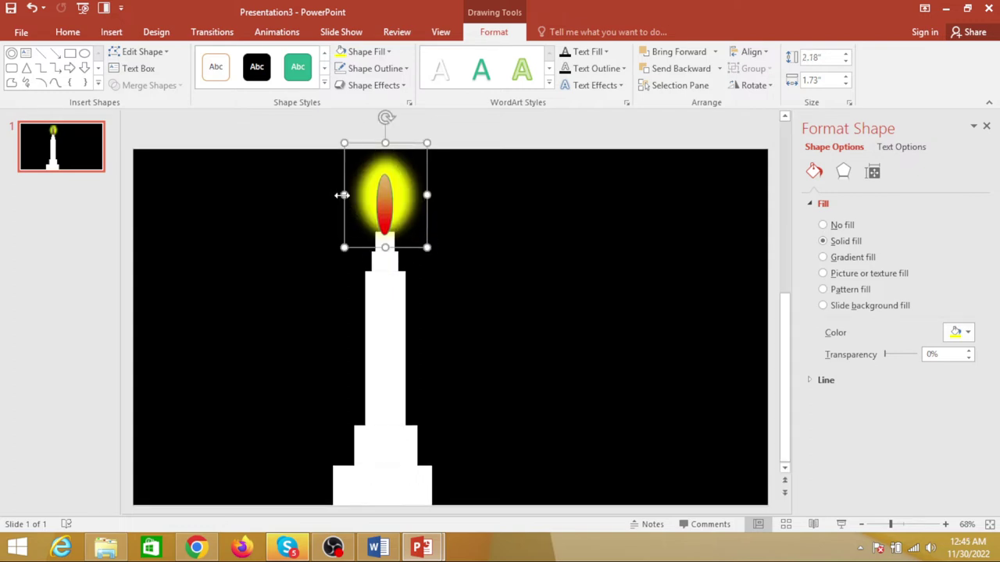
drag(344, 195, 333, 195)
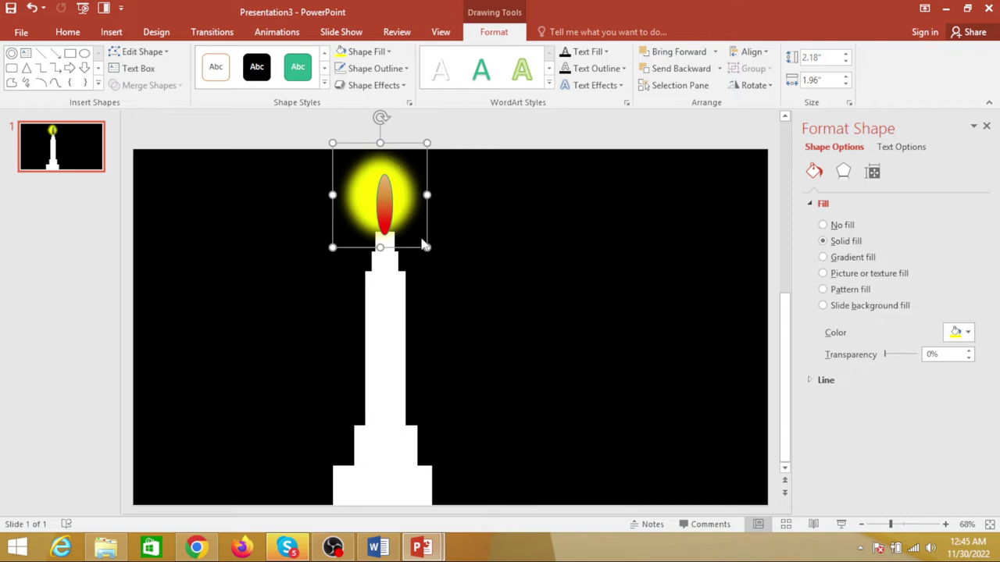
key(ctrl+Down)
key(ctrl+Down)
key(ctrl+Right)
key(ctrl+Right)
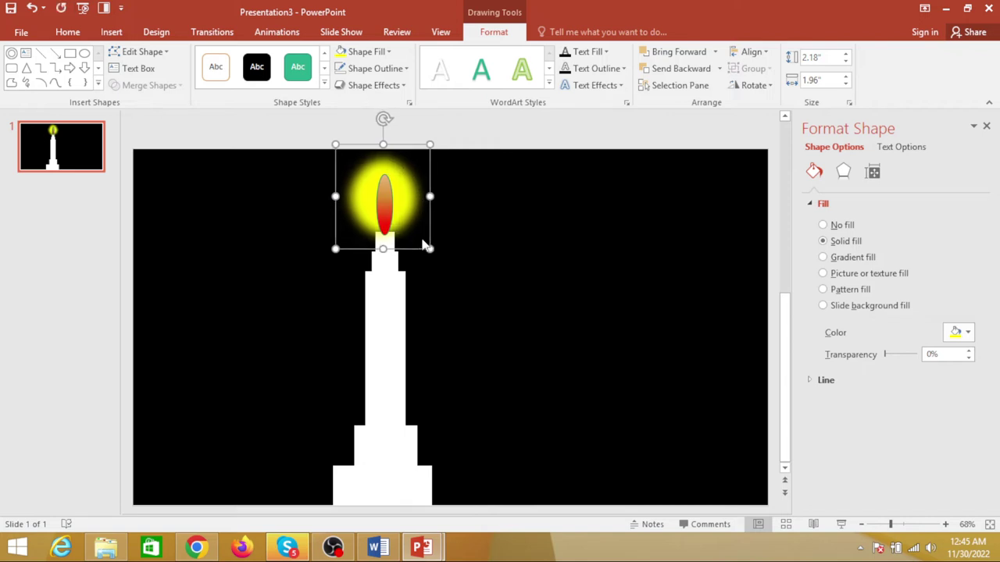
key(ctrl+Right)
key(ctrl+Right)
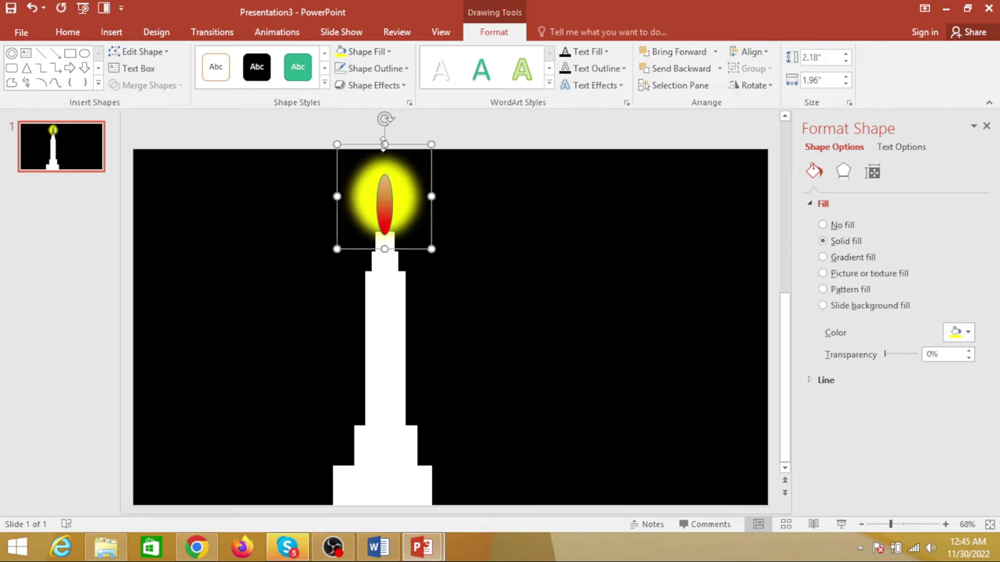
drag(384, 144, 384, 148)
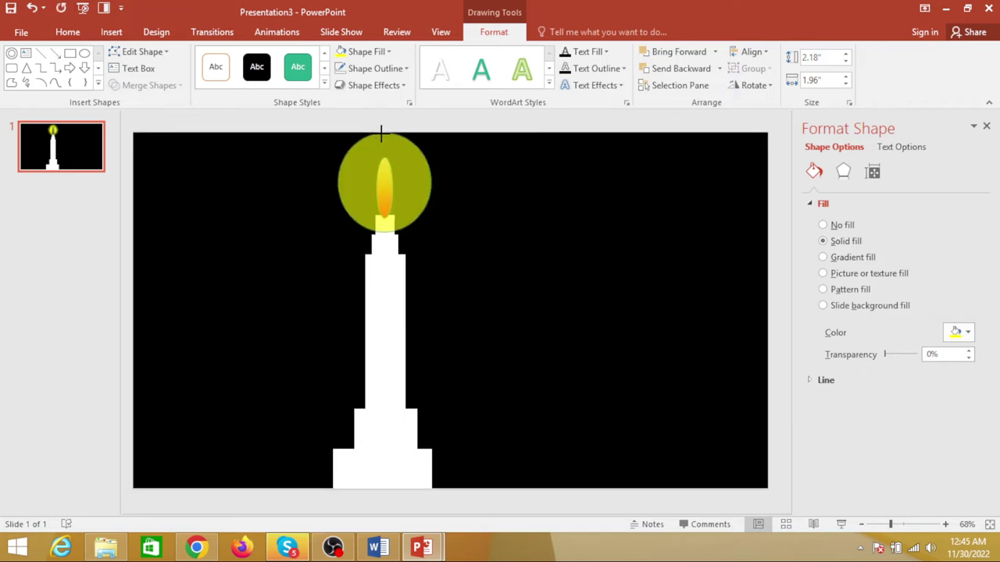
Reapply 25 Point soft edges to the enlarged 2.32" by 1.96" glow and raise its top edge
click(405, 68)
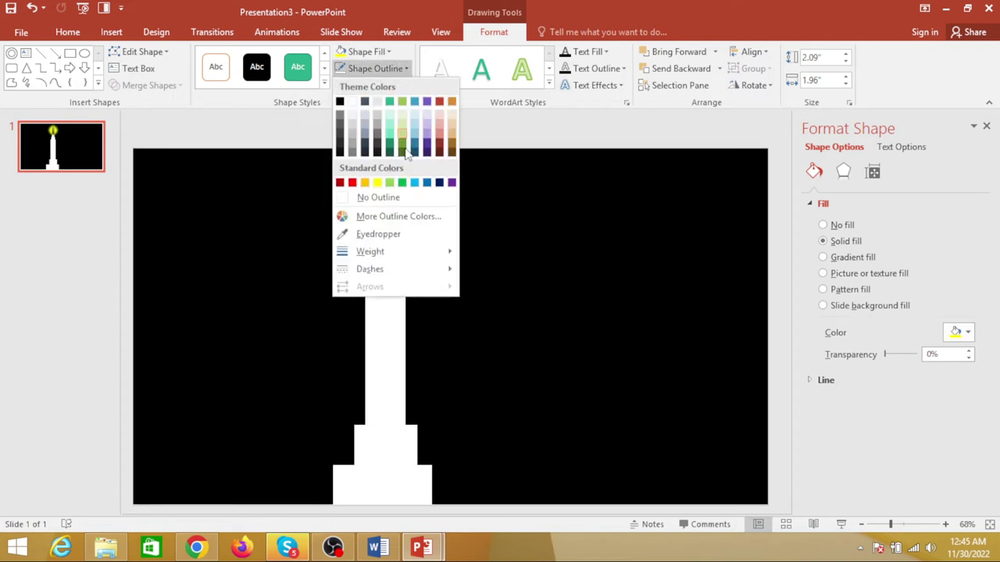
click(318, 114)
click(373, 85)
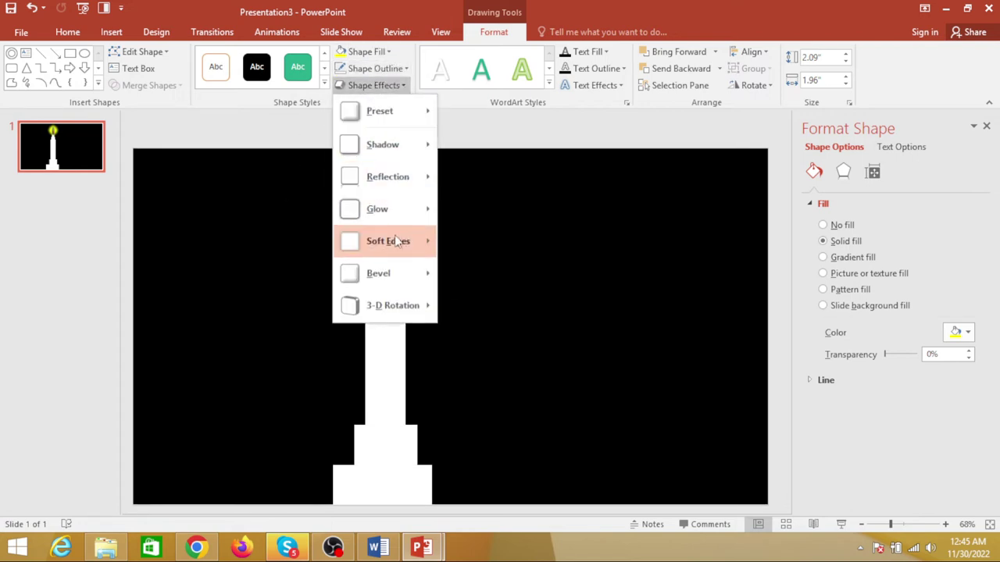
click(514, 380)
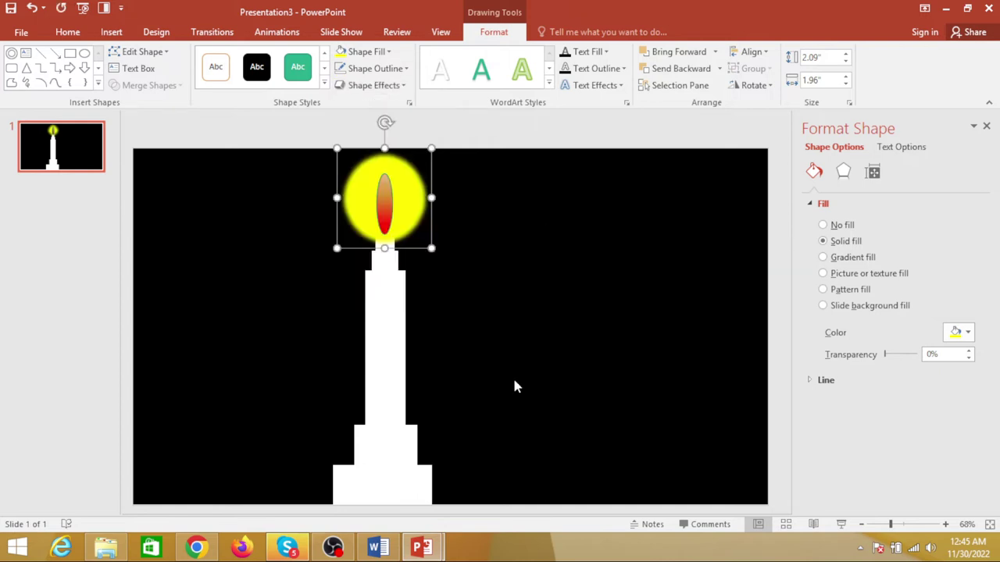
click(399, 86)
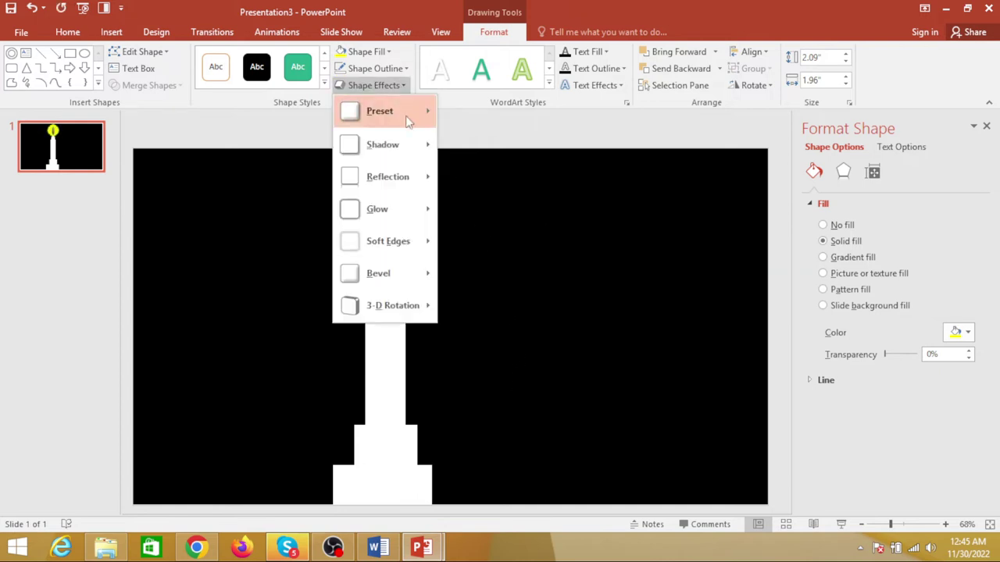
mouse_move(402, 175)
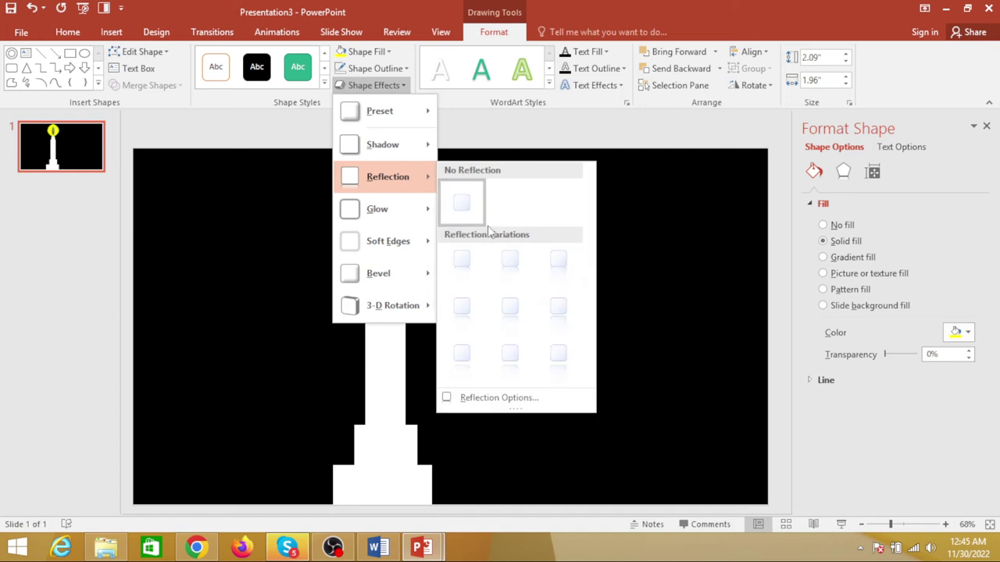
mouse_move(405, 242)
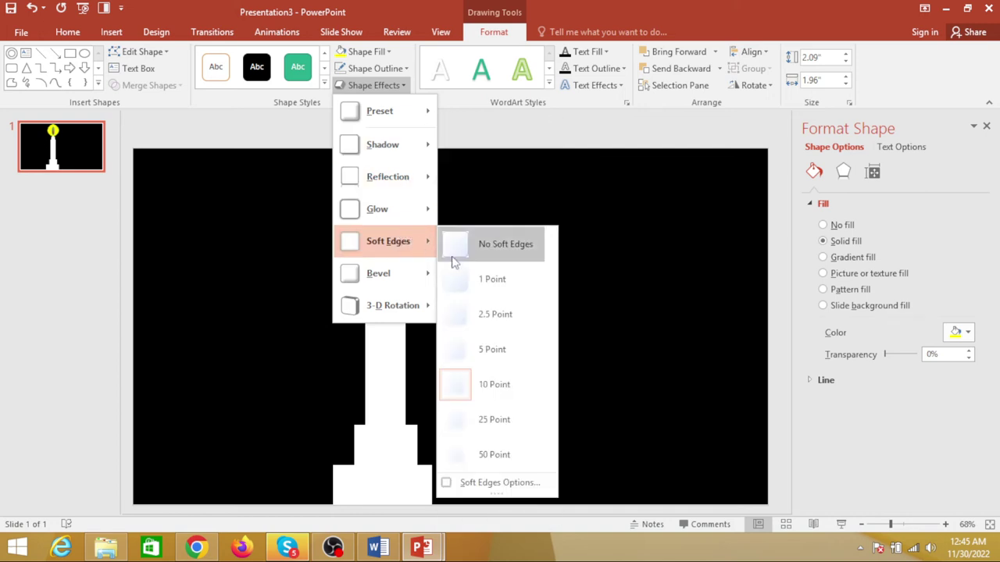
click(507, 429)
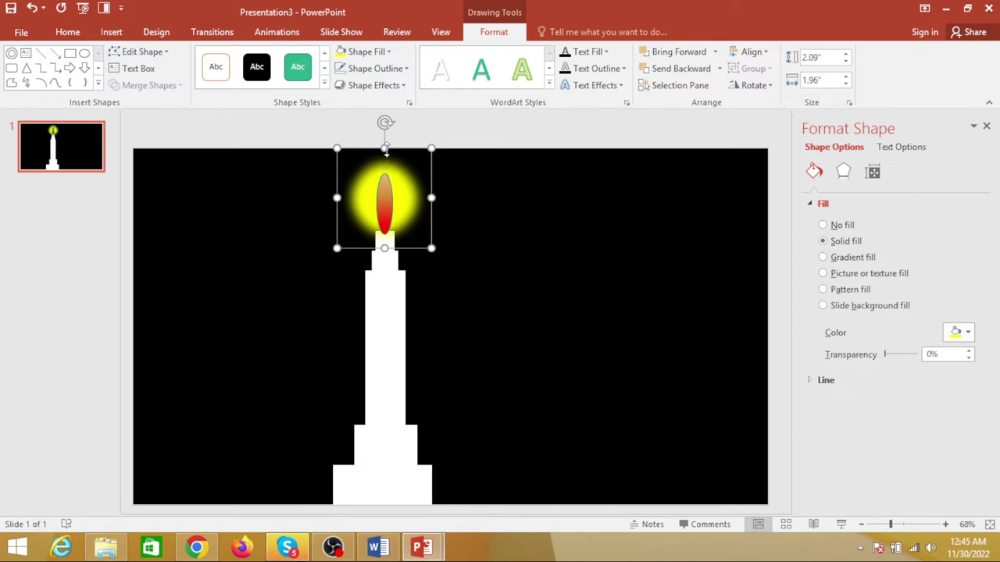
drag(385, 149, 384, 137)
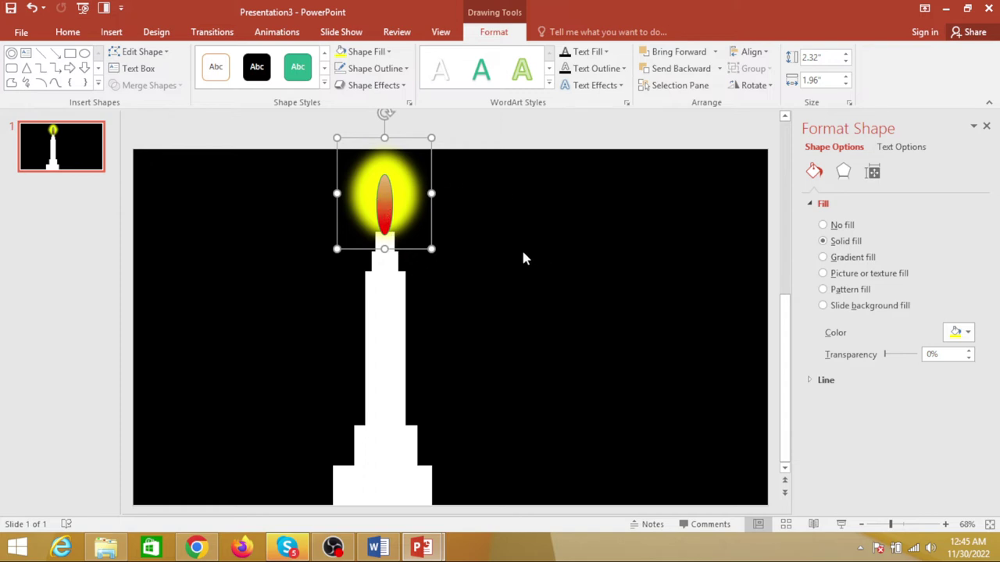
Give the inner flame a radial gradient variation, with its first stop moved to 9%
click(384, 205)
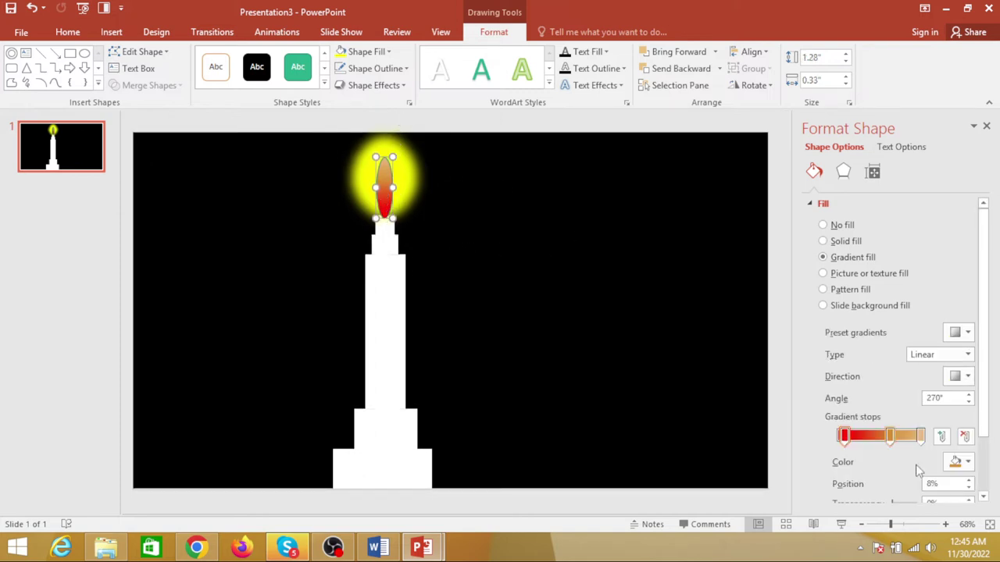
drag(844, 439, 873, 438)
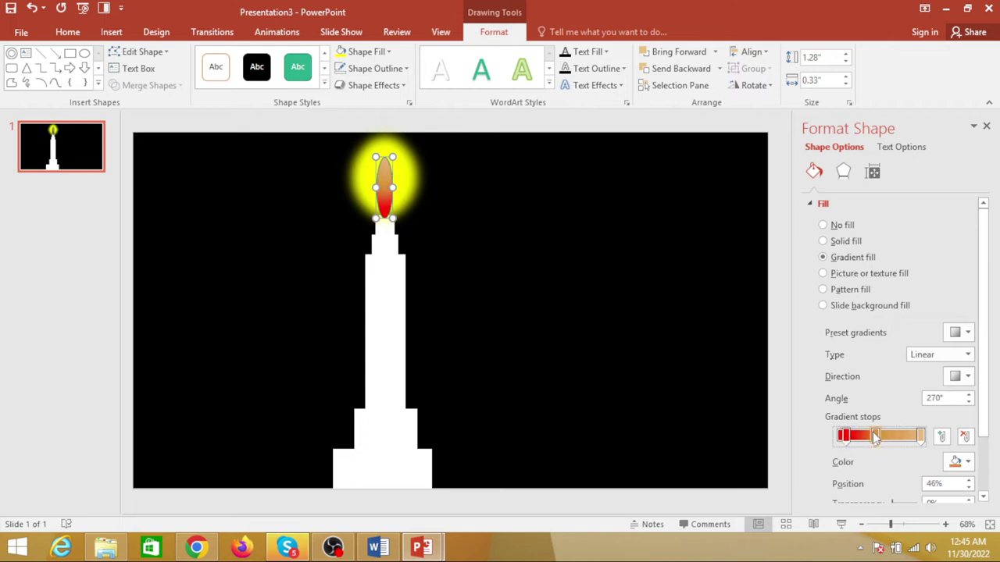
click(391, 54)
mouse_move(393, 252)
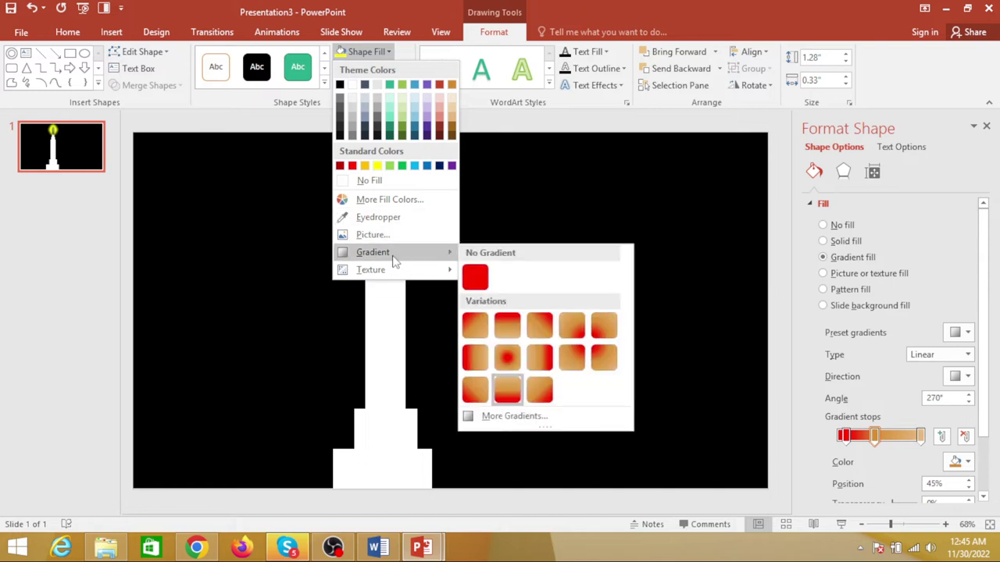
click(507, 360)
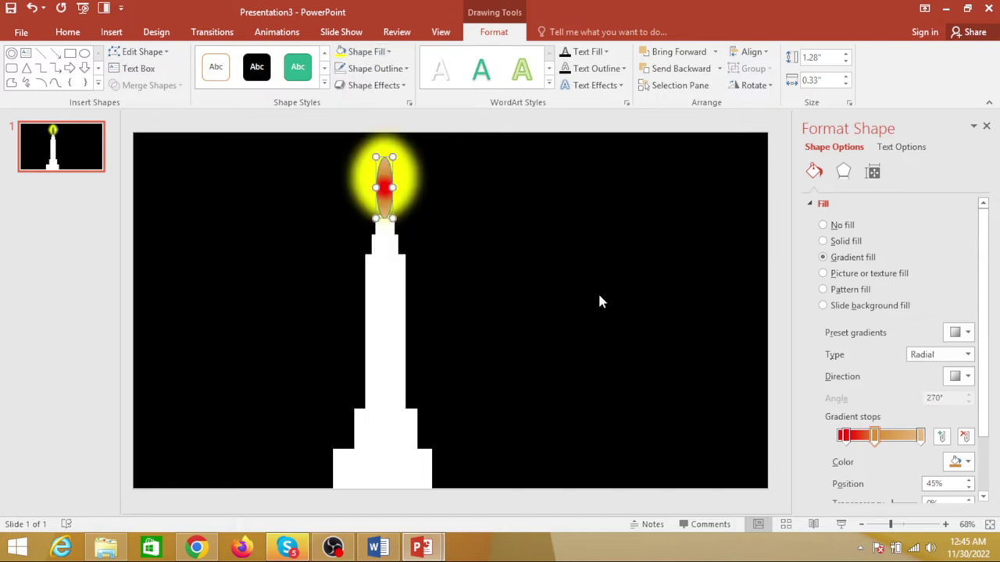
click(598, 290)
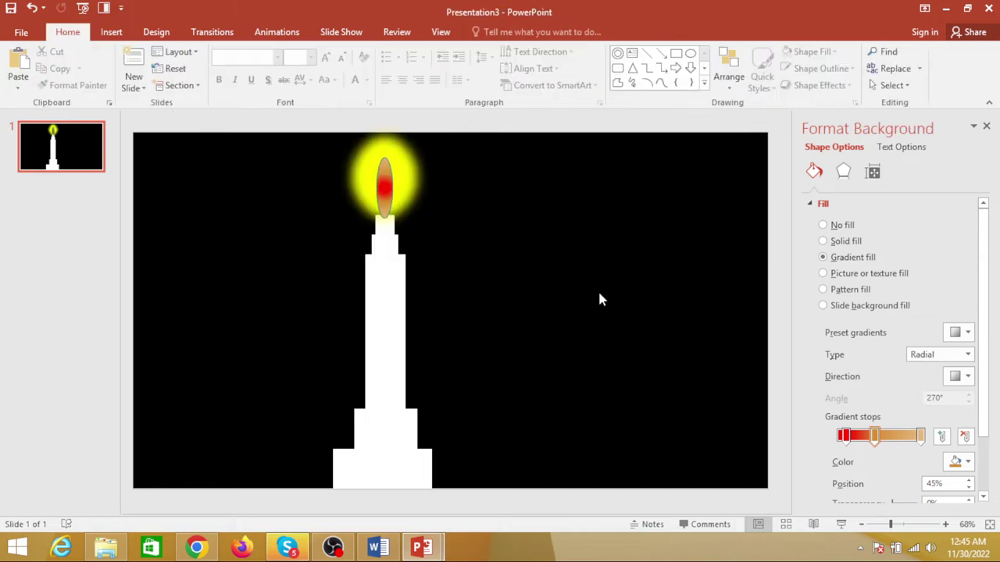
Set No Outline on both the flame and its yellow glow
click(380, 185)
click(406, 68)
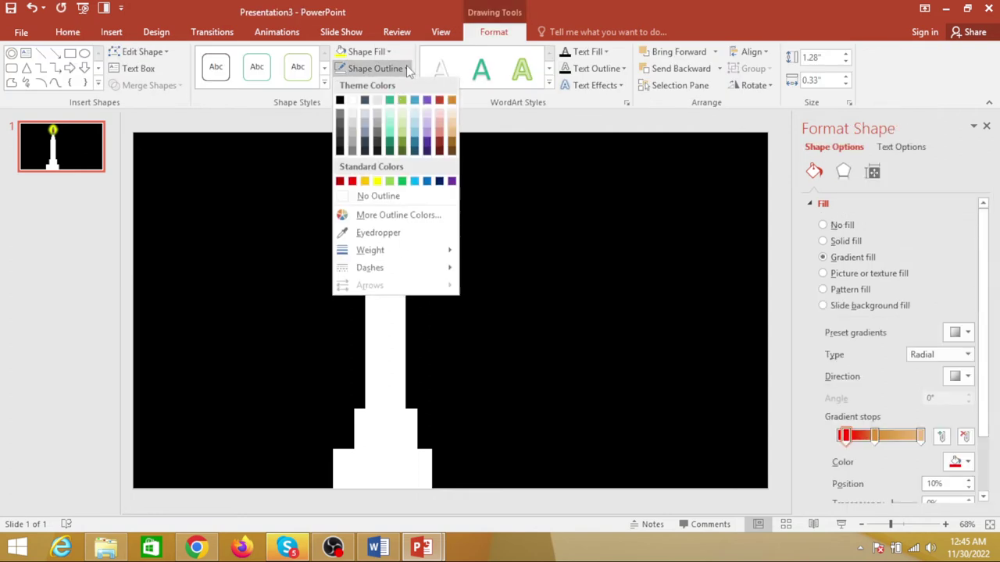
click(379, 196)
click(414, 184)
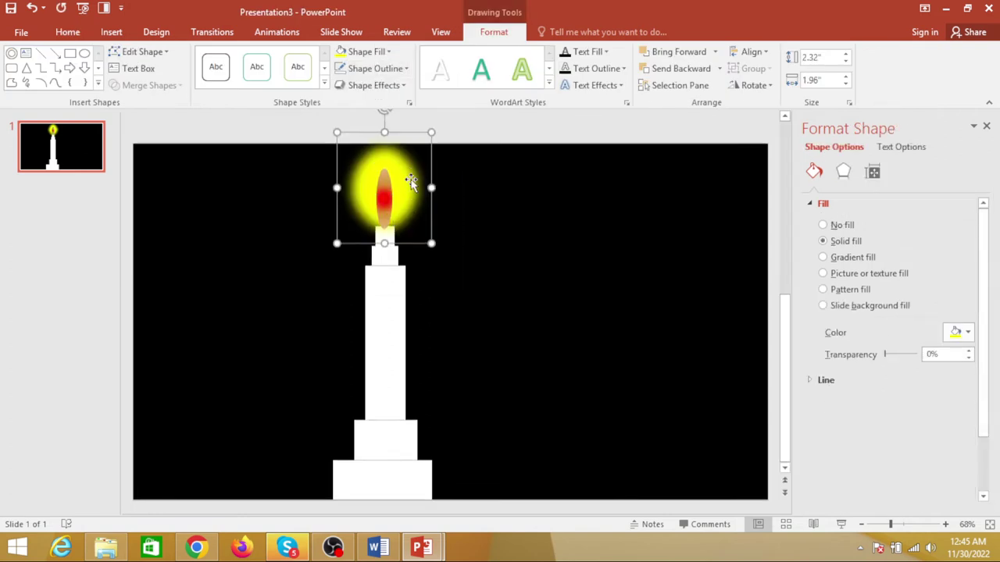
click(401, 68)
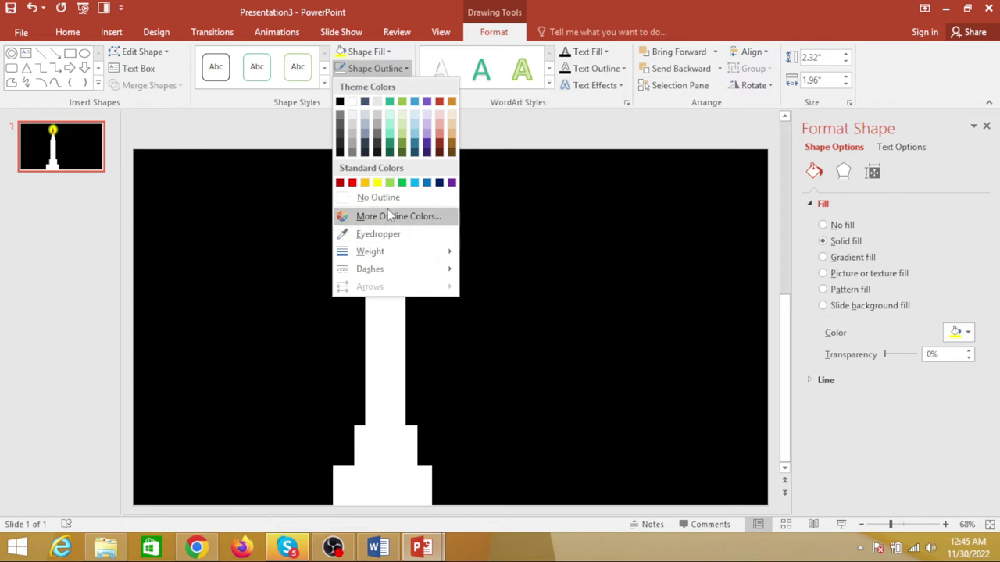
click(409, 199)
click(515, 277)
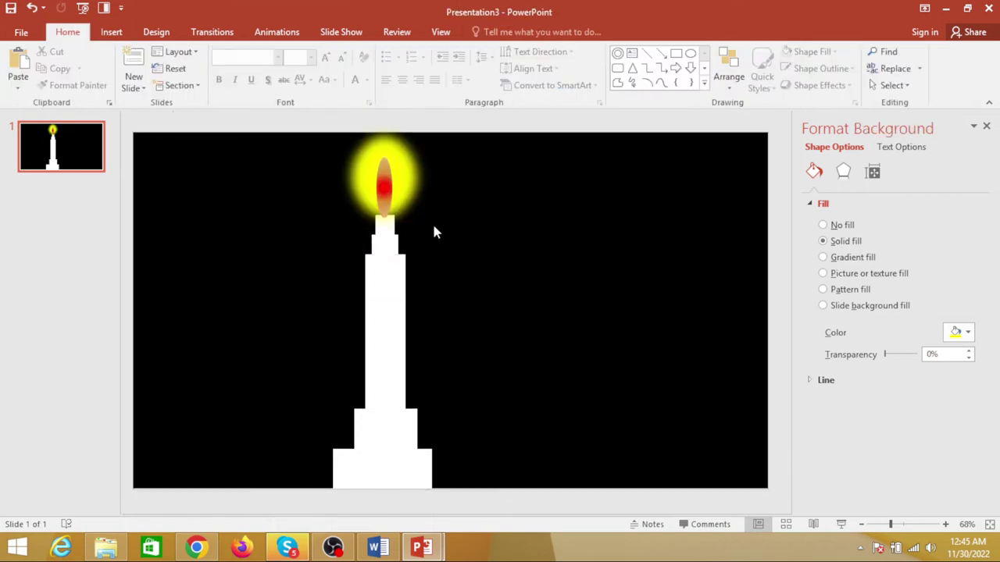
click(385, 219)
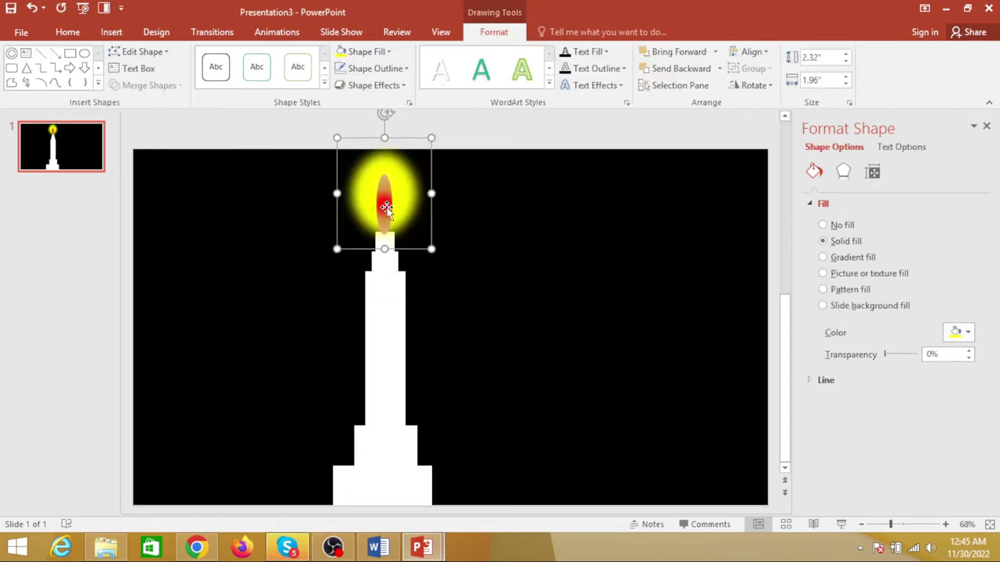
click(387, 204)
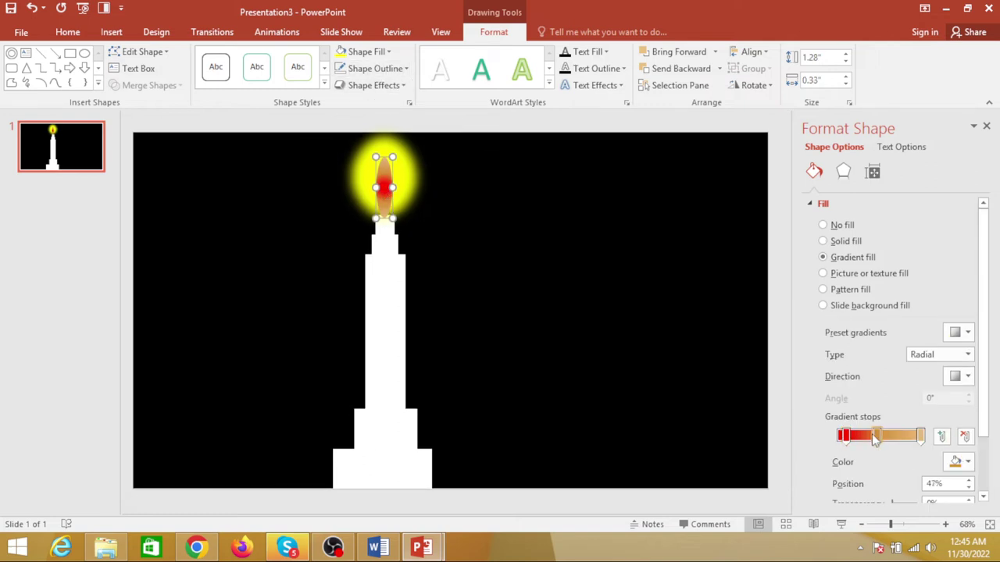
Shift the flame's radial gradient stops to about 3% and 67% for more red, and settle it above the wick
drag(874, 439, 898, 439)
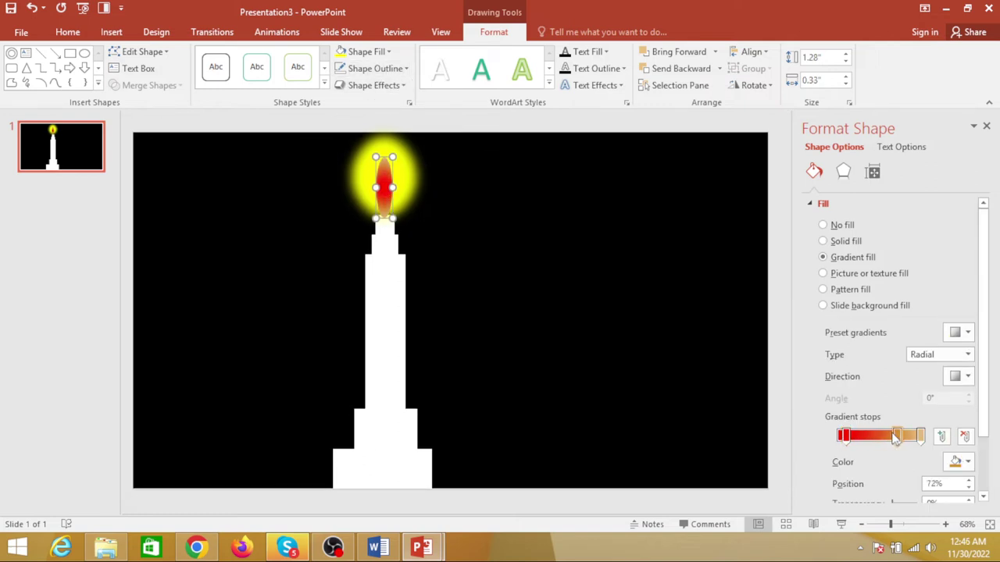
drag(850, 438, 829, 438)
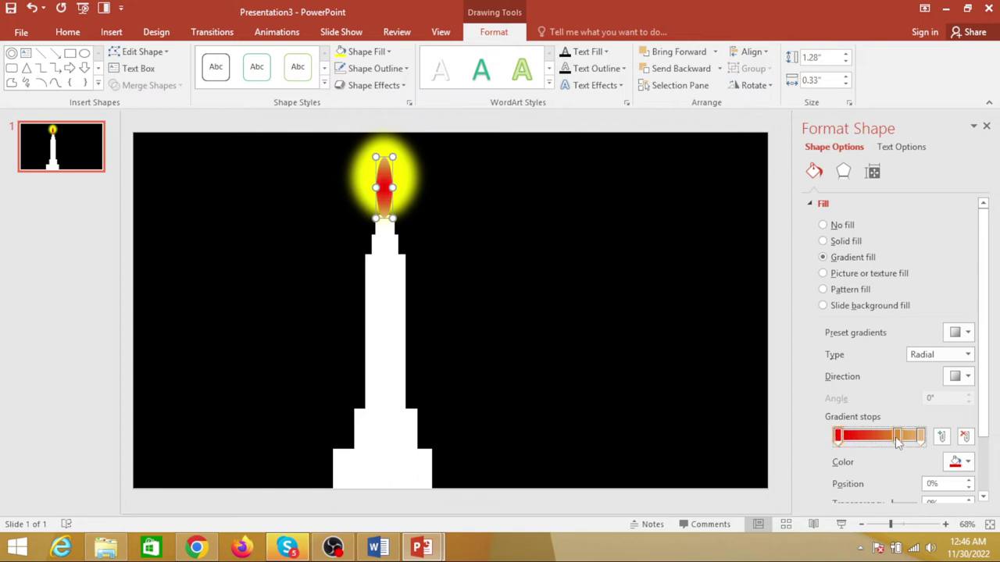
drag(896, 439, 885, 440)
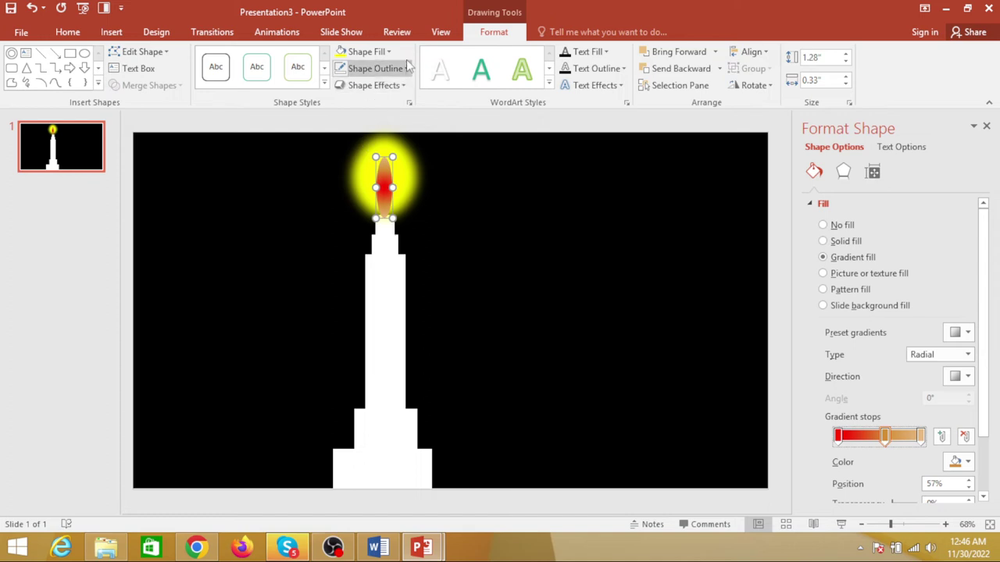
click(367, 51)
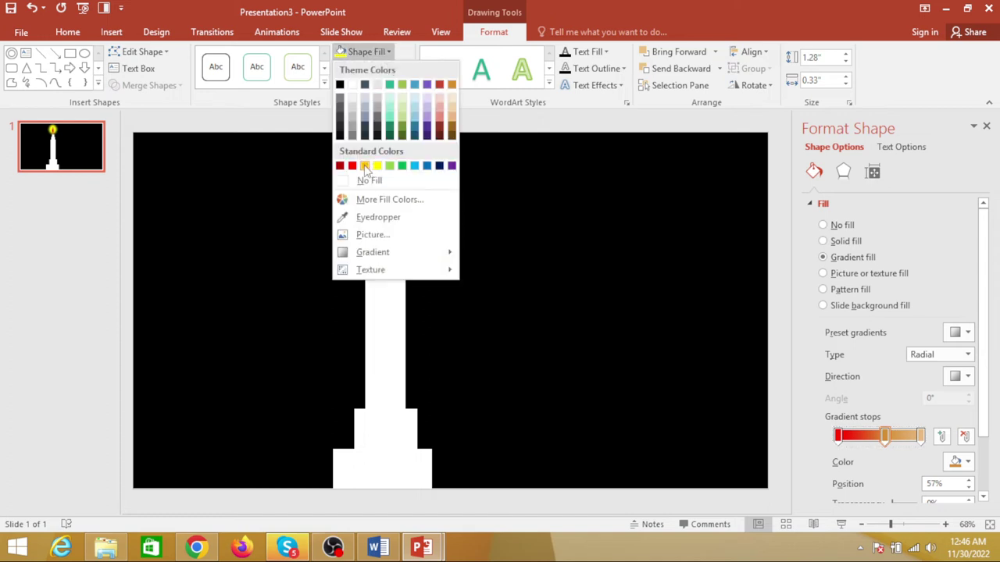
click(365, 166)
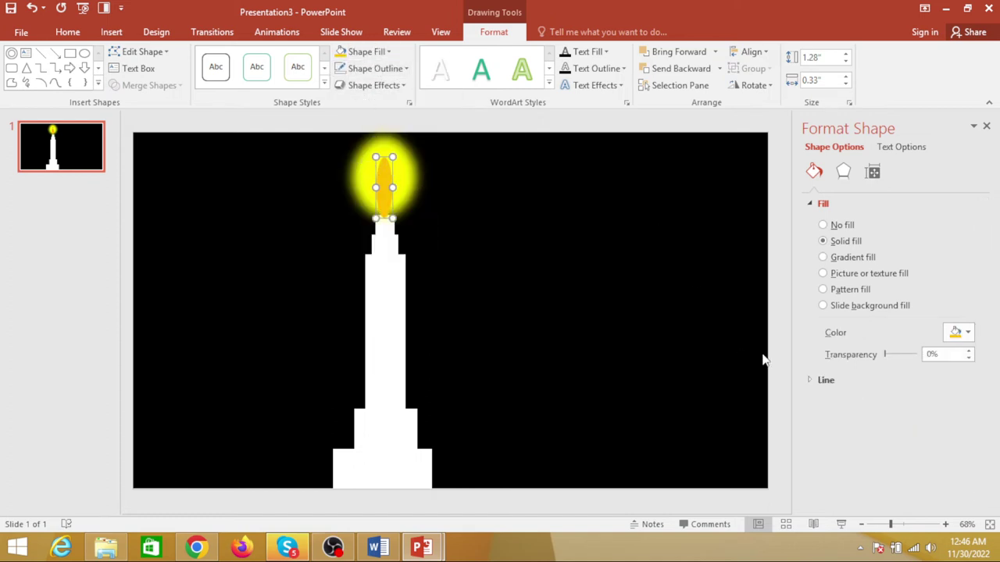
click(824, 260)
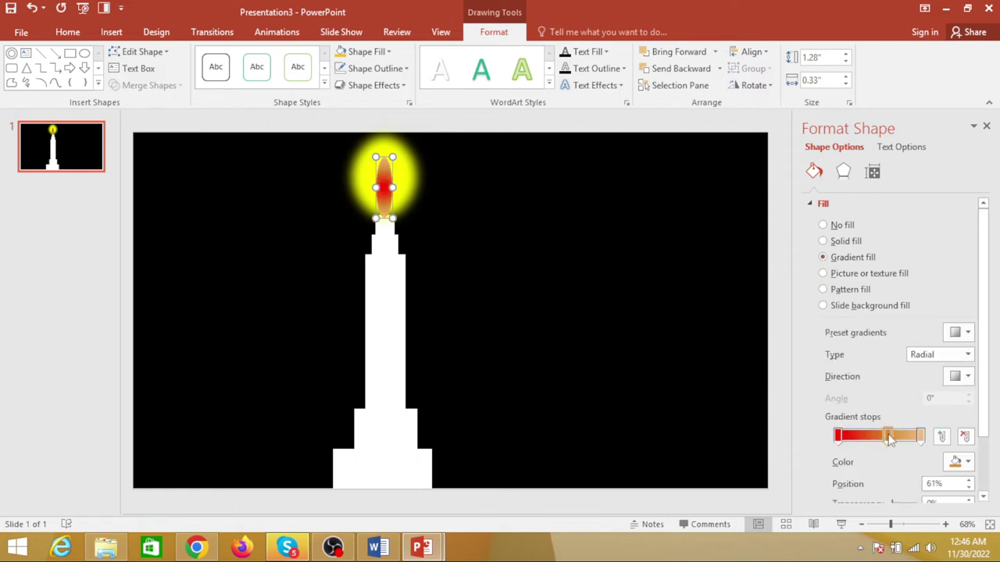
drag(888, 440, 841, 439)
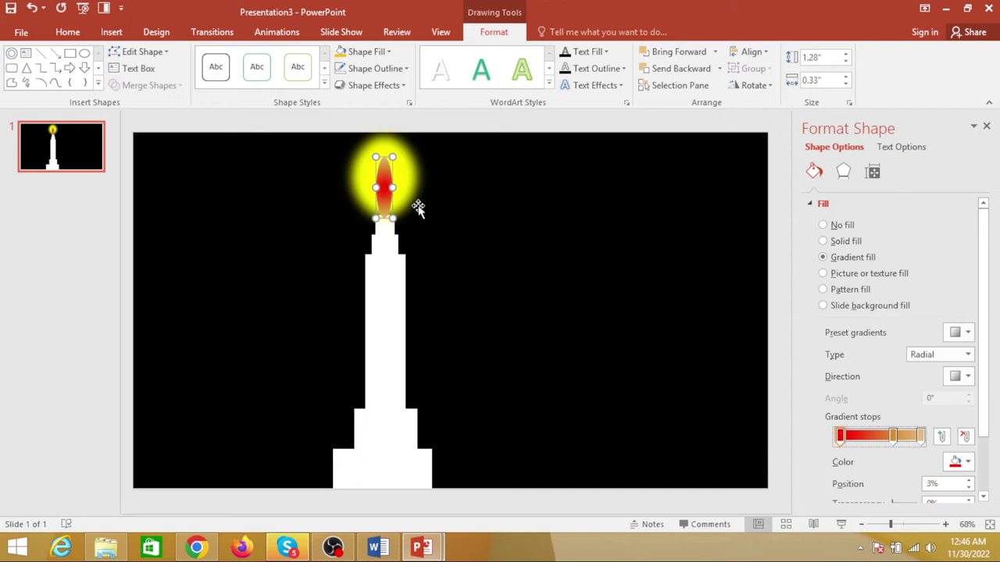
drag(393, 188, 388, 188)
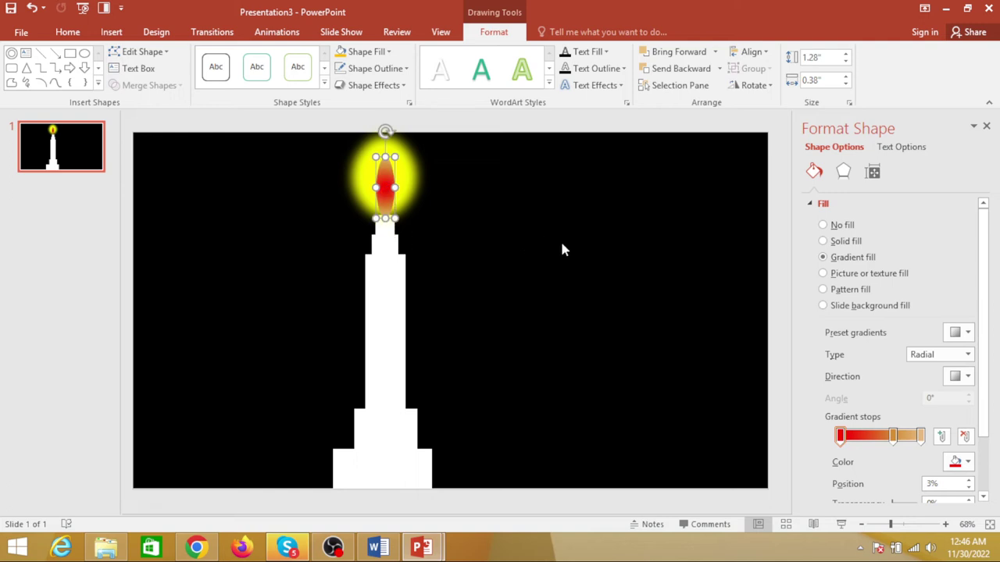
Enlarge the yellow glow from its corner and nudge it back to centre around the flame
click(560, 240)
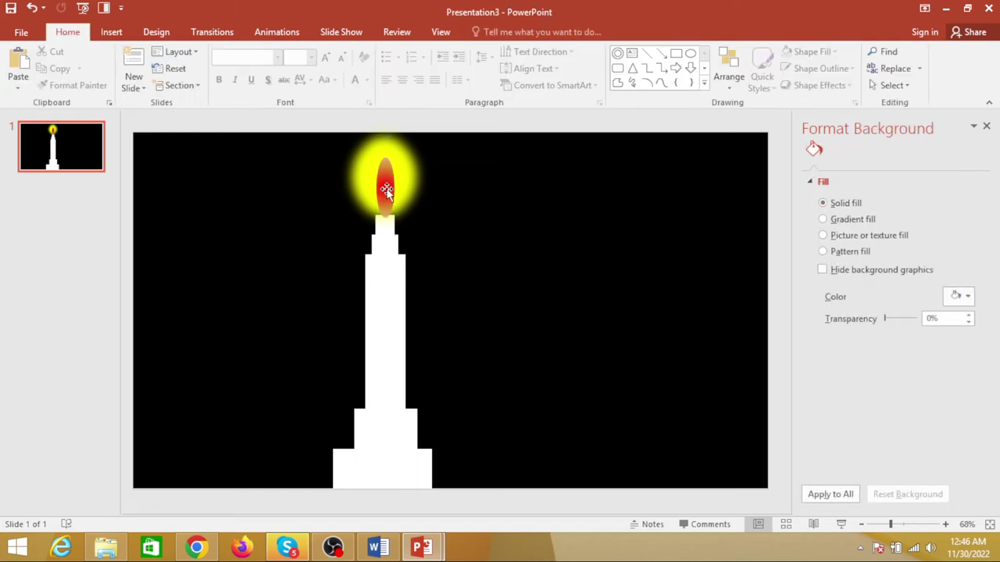
click(406, 170)
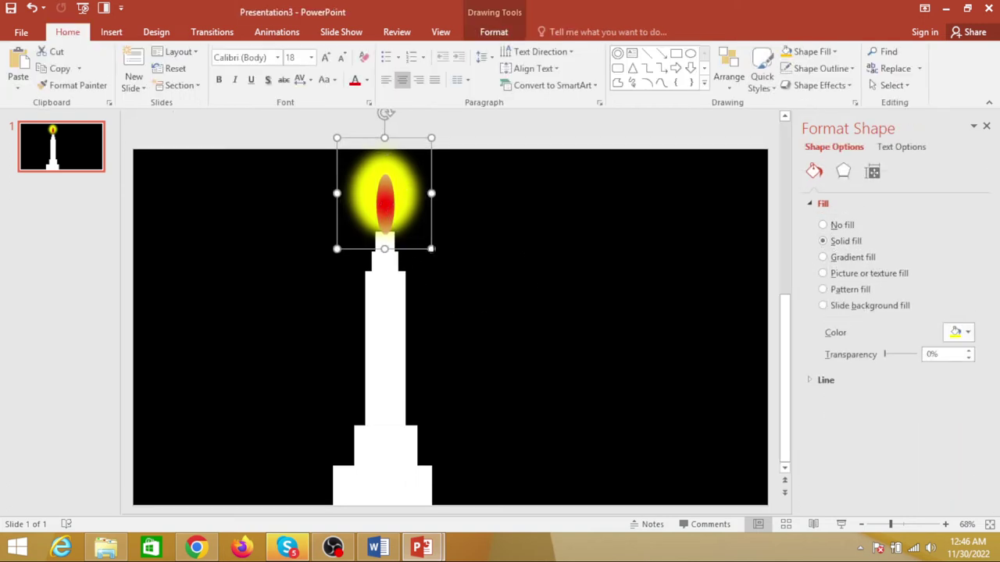
drag(431, 249, 455, 271)
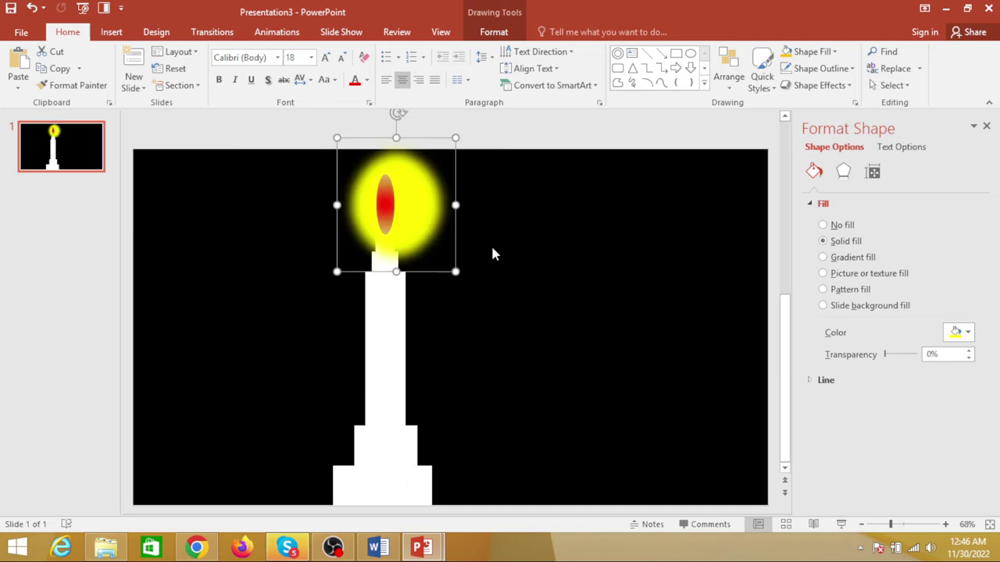
key(Left)
key(Left)
key(Left)
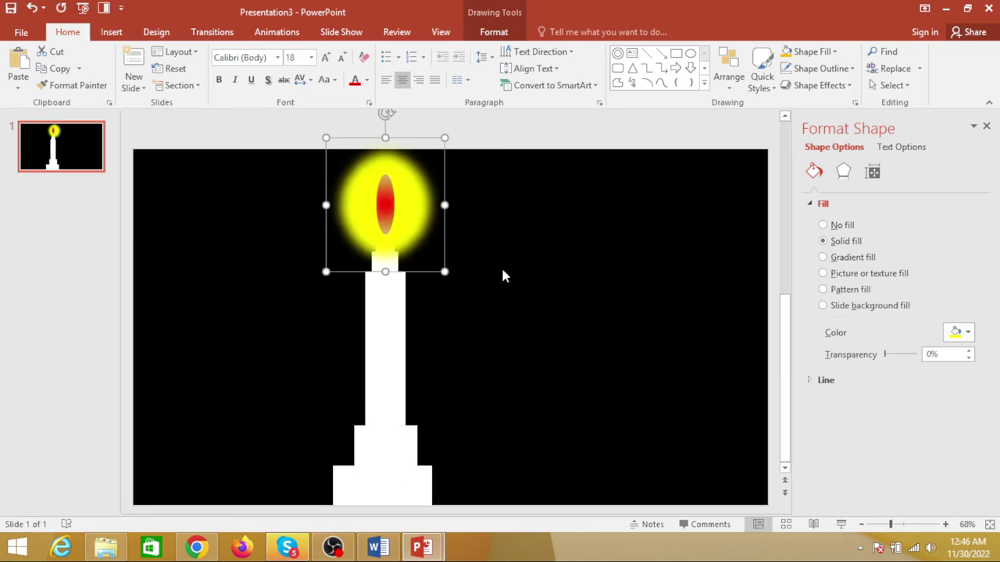
key(Right)
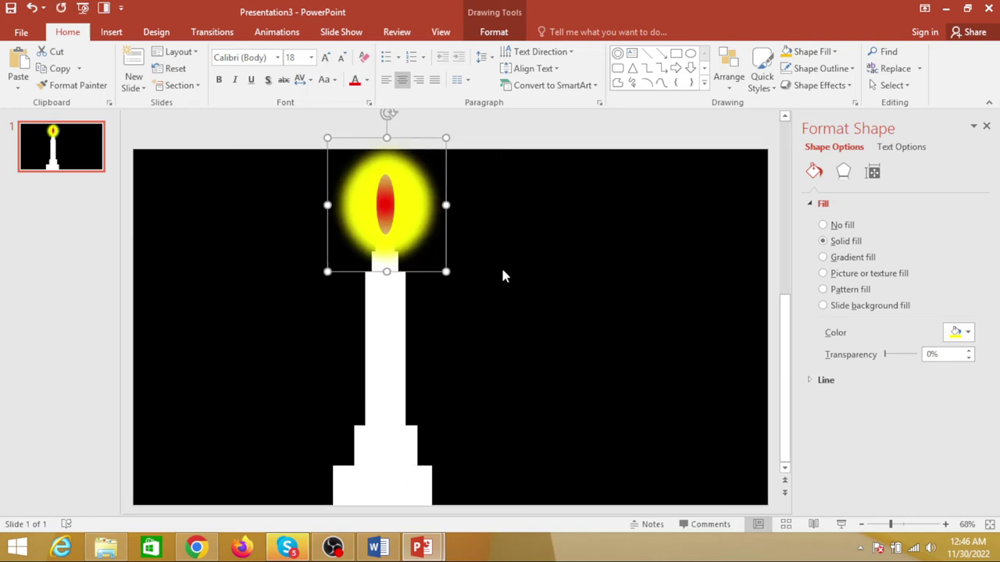
click(517, 34)
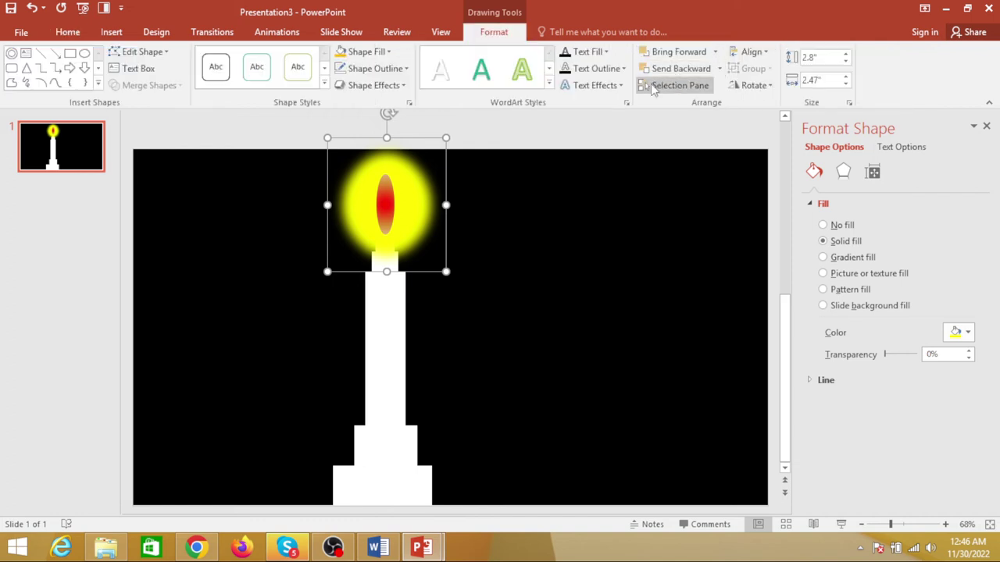
Stretch the flame taller by raising its top edge
click(606, 263)
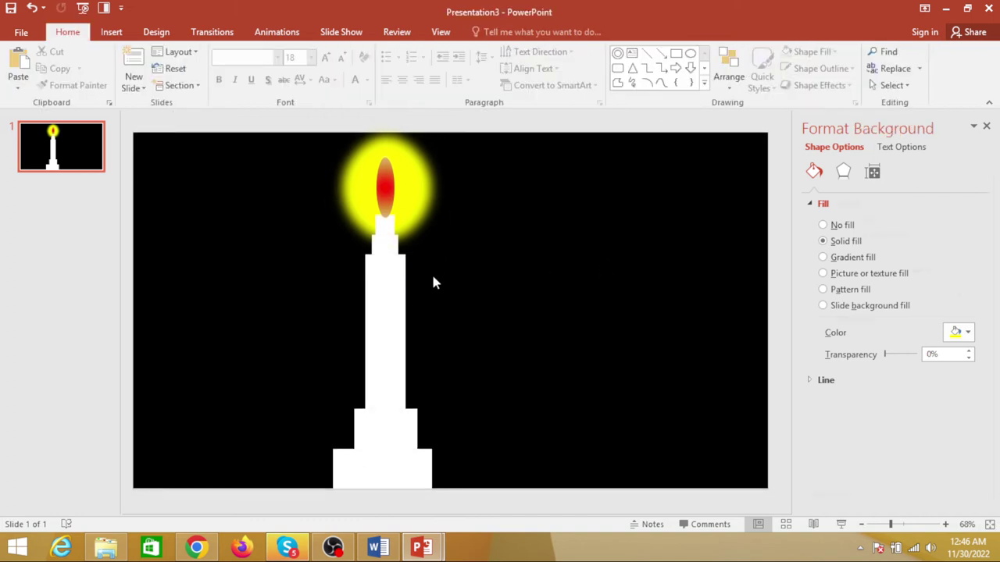
click(382, 185)
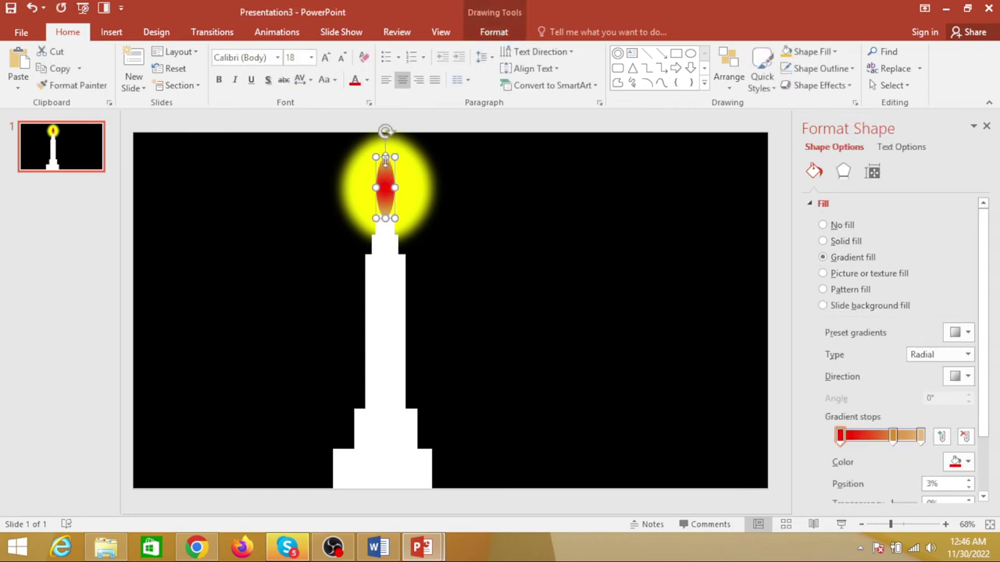
drag(385, 158, 385, 146)
click(416, 235)
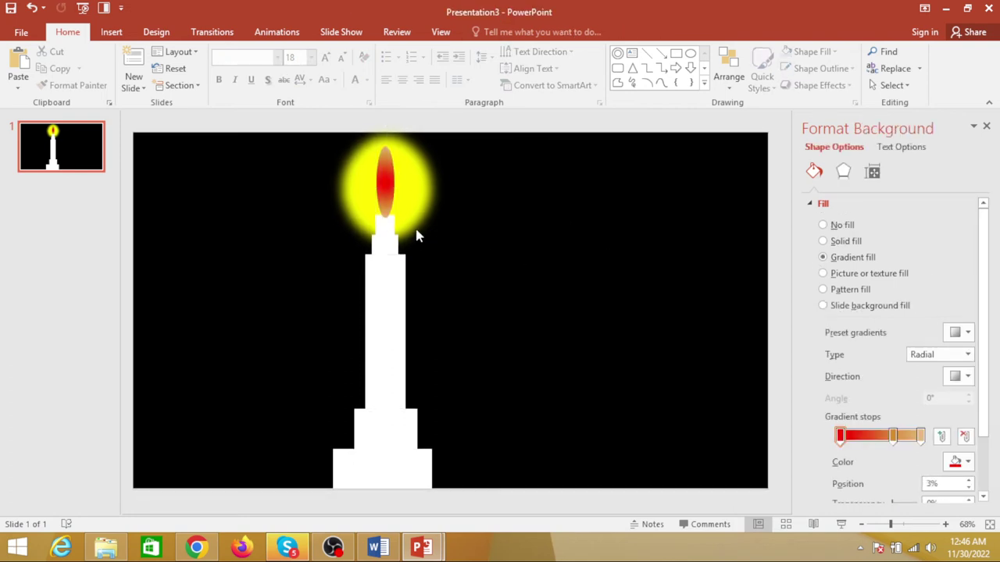
click(388, 174)
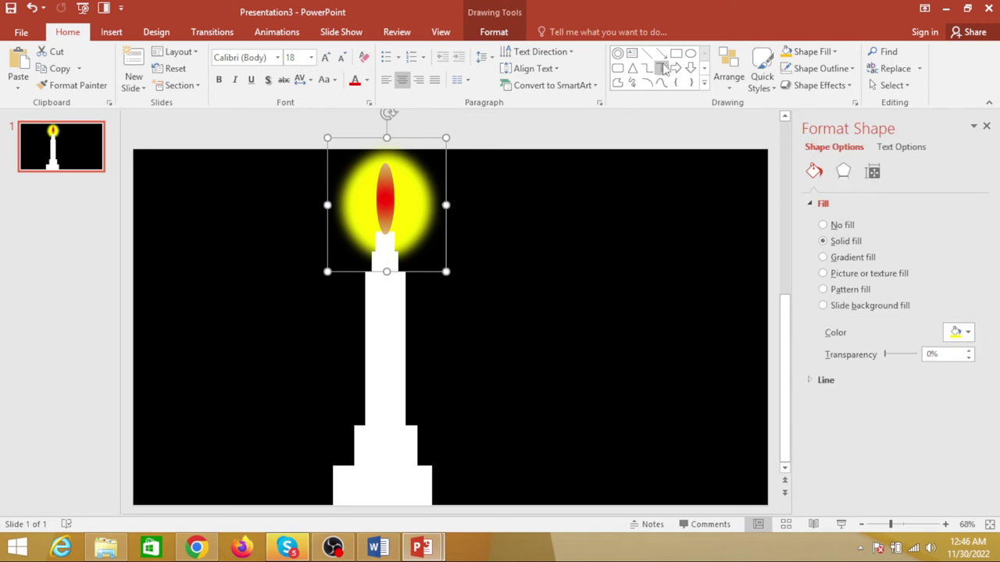
Try a Wipe and then a Bounce entrance animation on the yellow glow
click(276, 32)
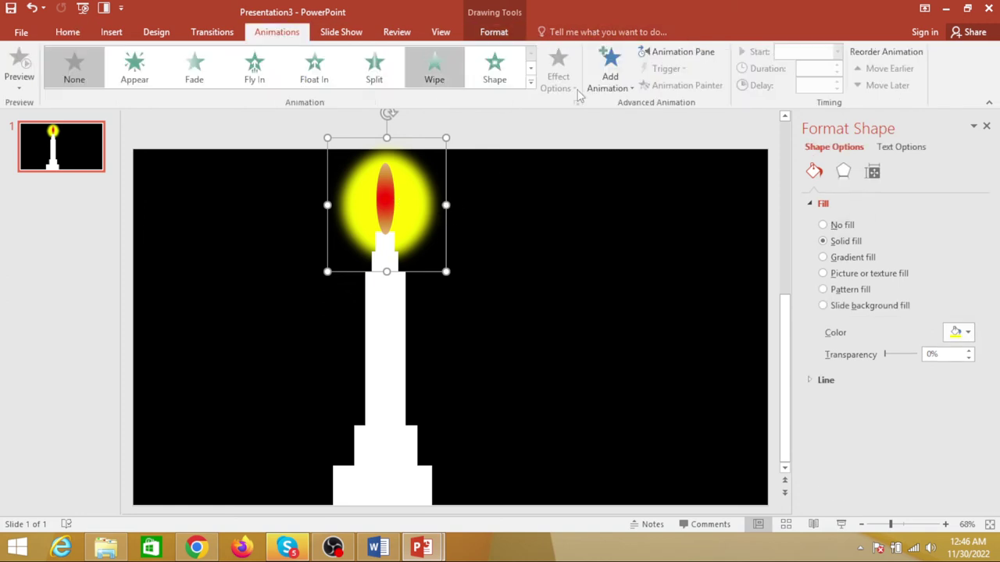
click(608, 69)
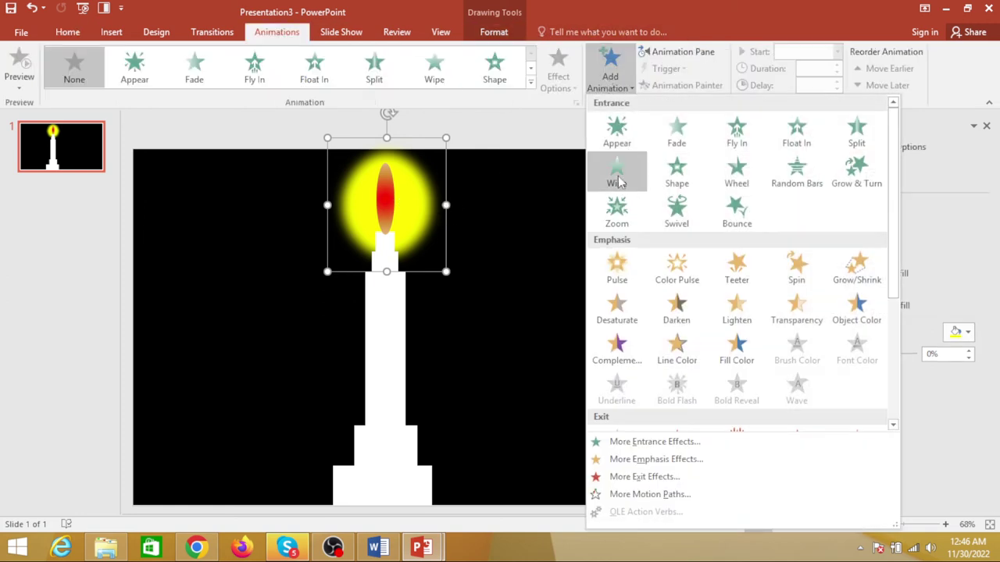
click(617, 177)
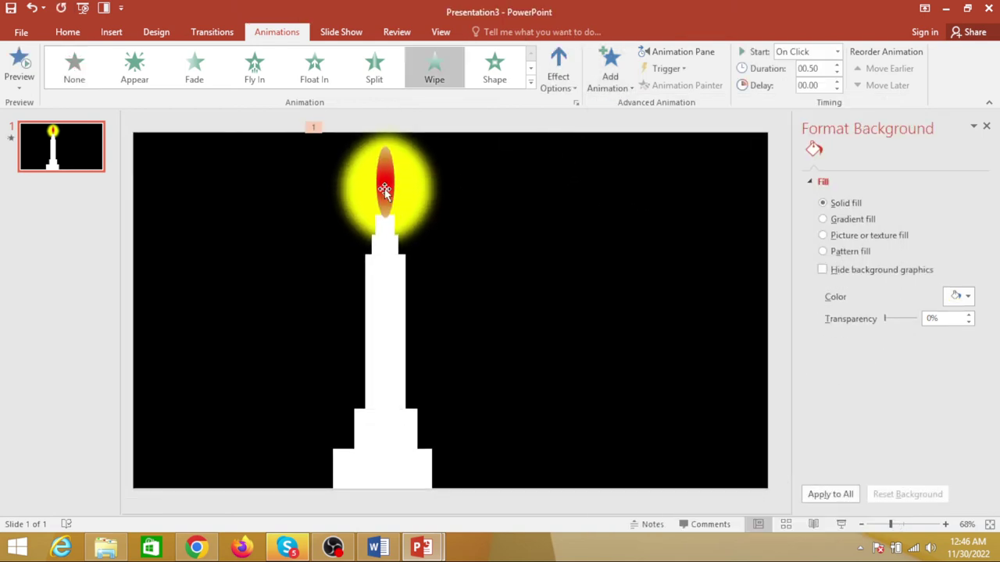
click(610, 74)
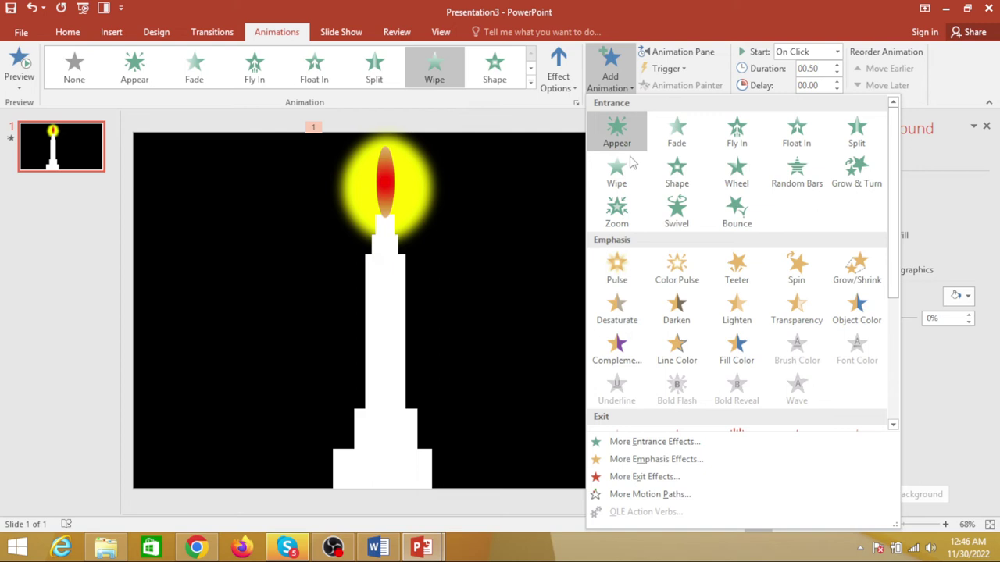
click(735, 215)
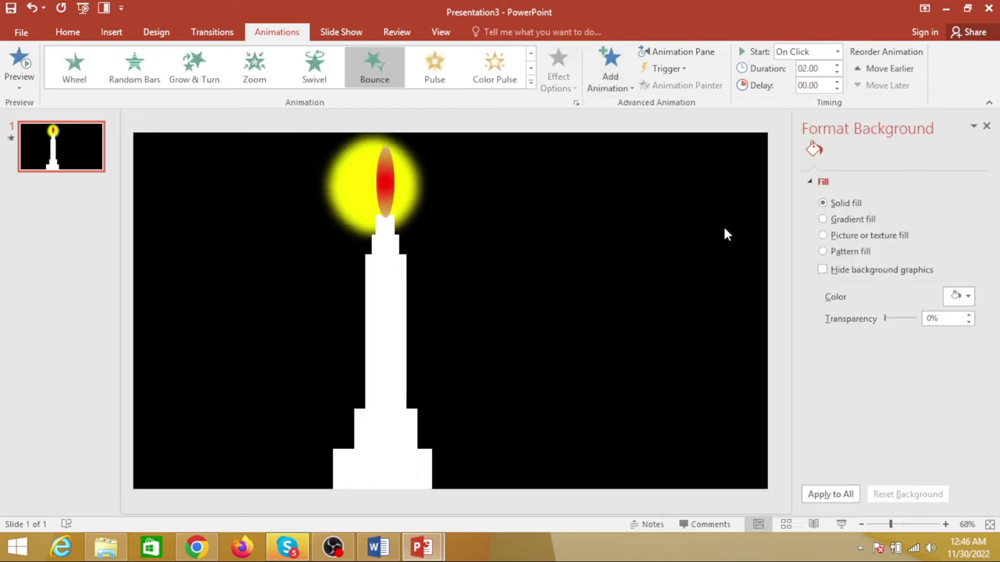
Group the red flame with its glow using Ctrl+G and apply a Bounce entrance to the group
click(389, 183)
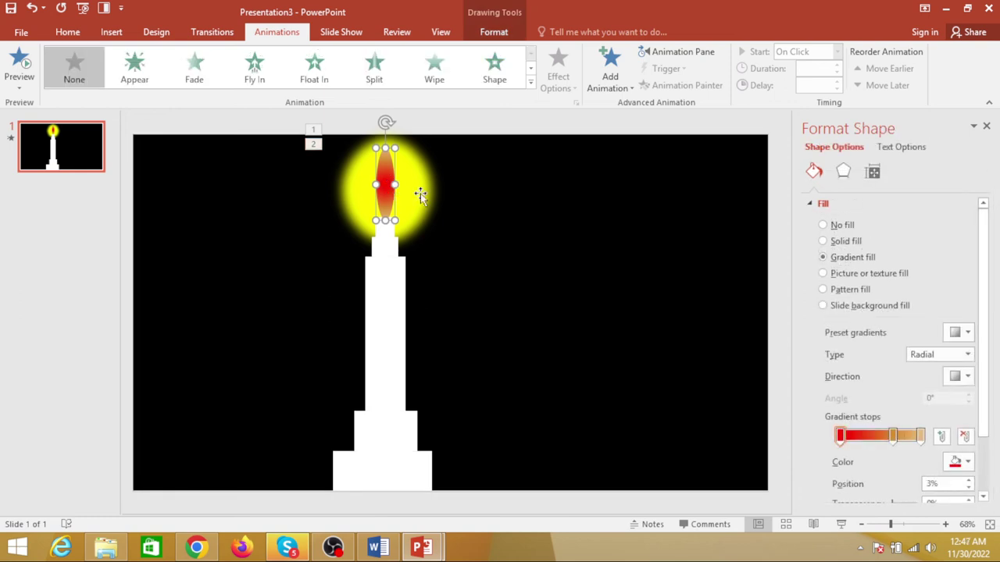
shift+click(420, 193)
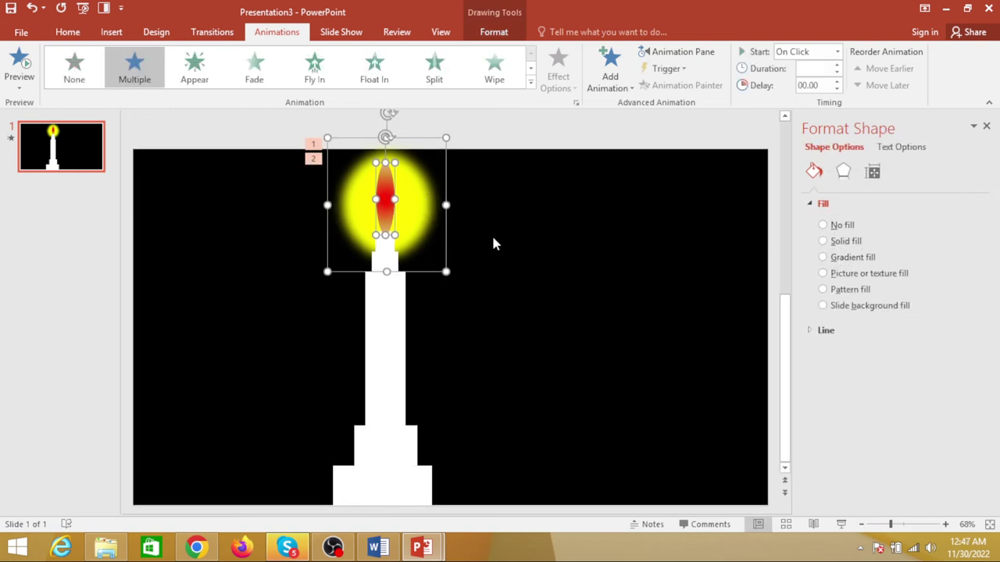
key(ctrl+g)
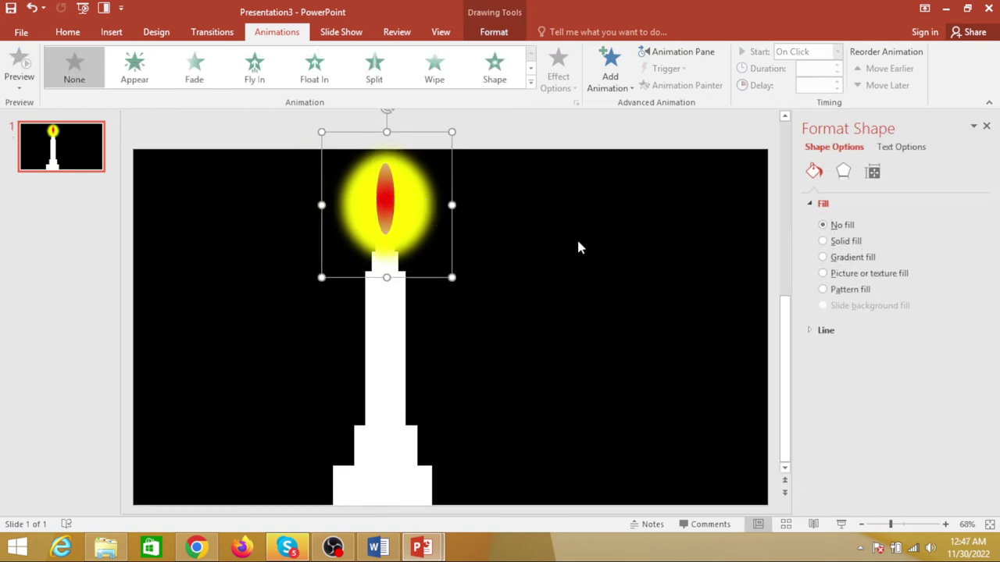
click(609, 74)
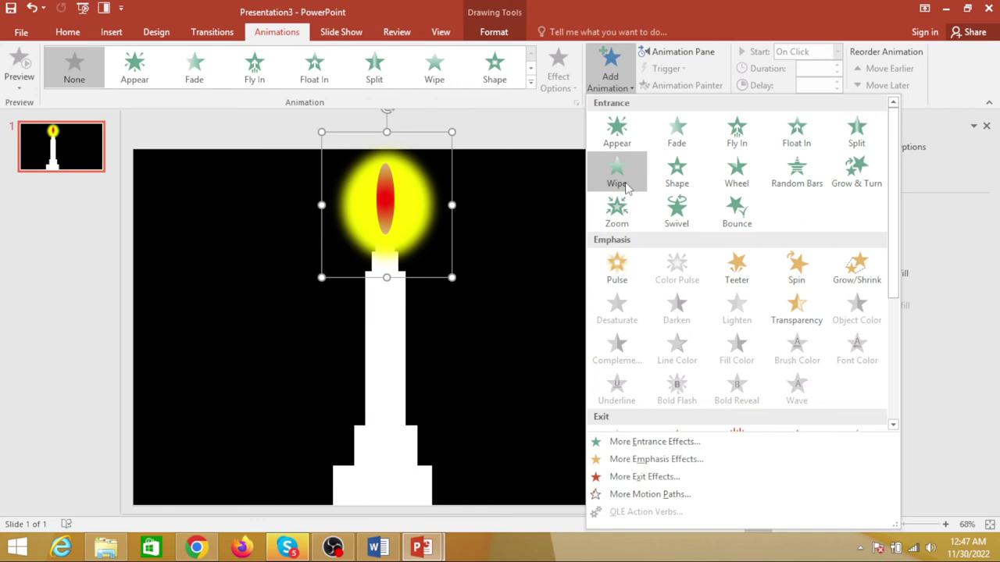
click(735, 216)
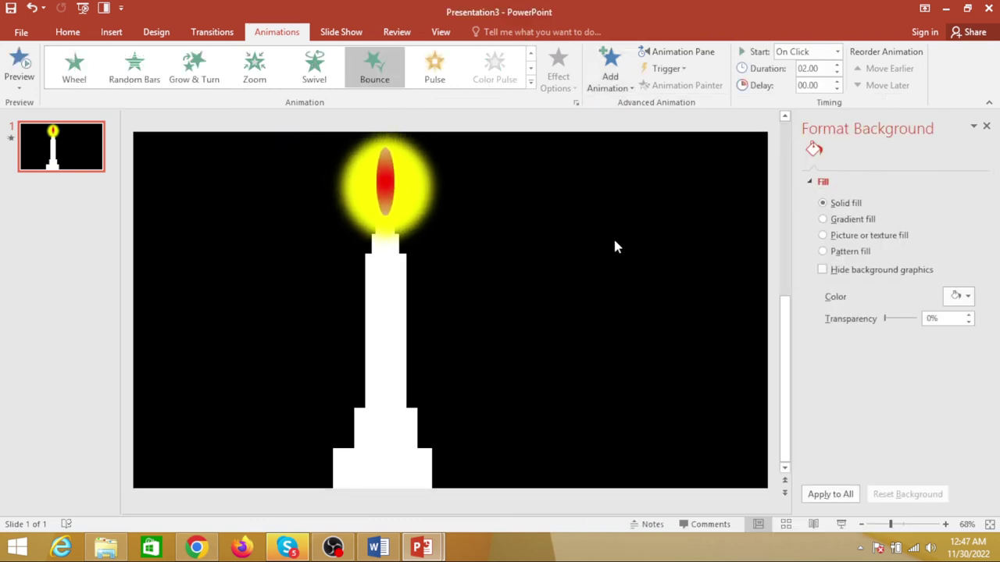
Group the flame group together with the white candle body
click(394, 306)
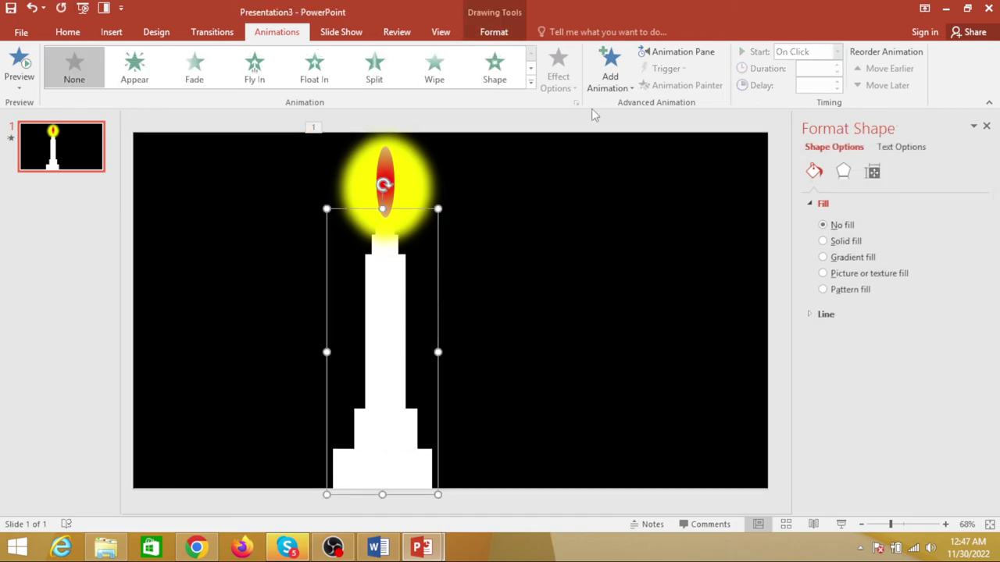
click(601, 269)
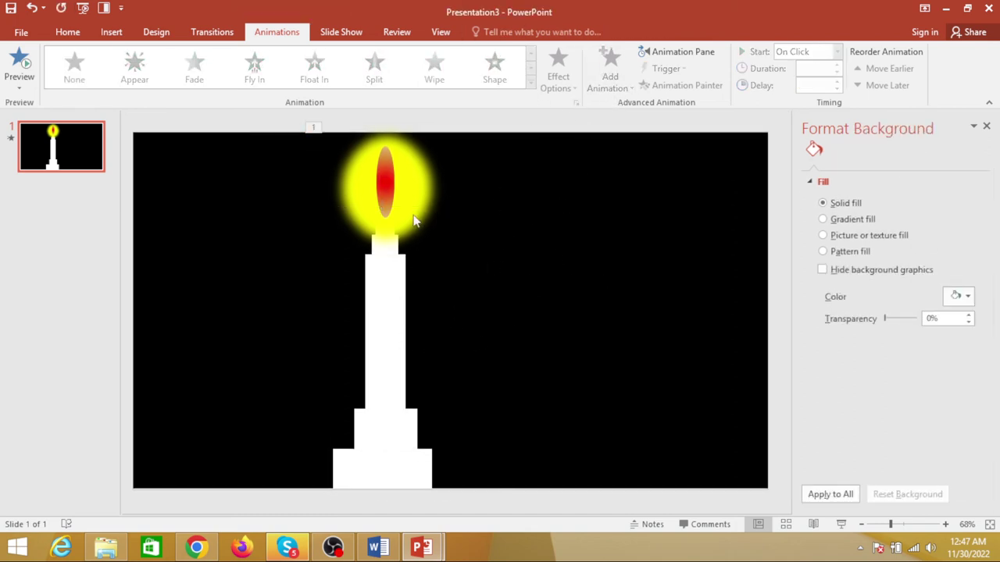
click(403, 202)
shift+click(390, 342)
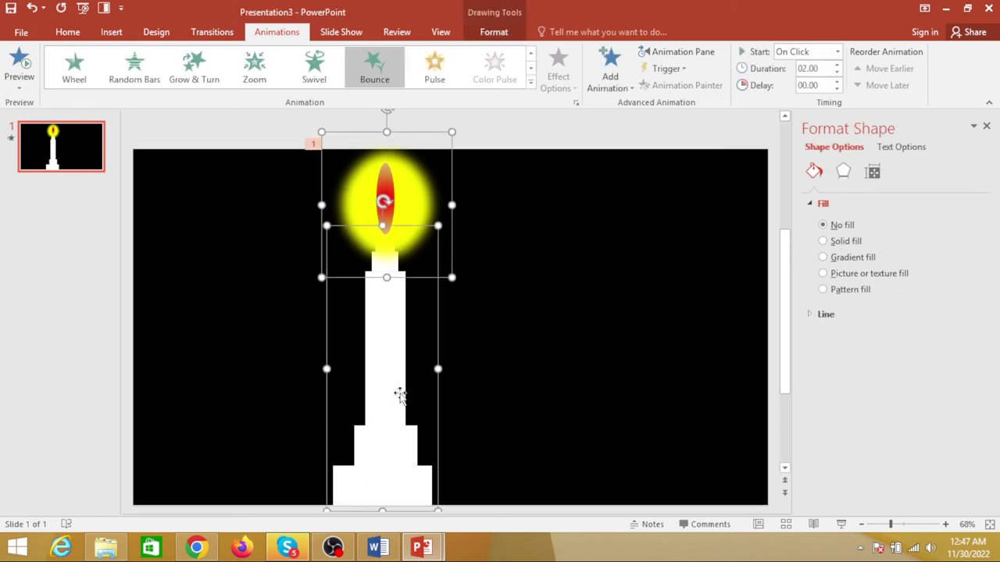
key(ctrl+g)
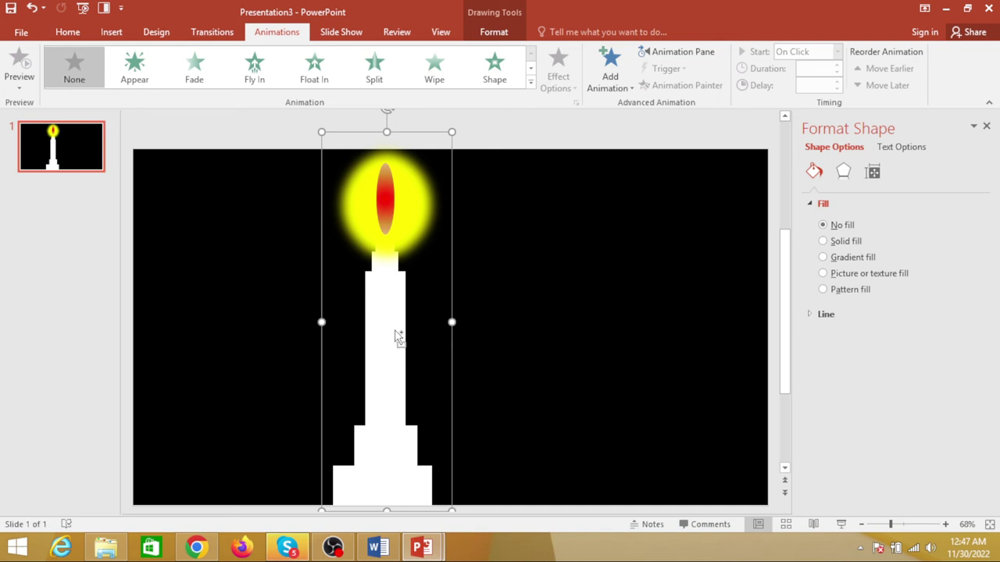
Ctrl-drag a copy of the whole lit candle to the right of the original
drag(398, 337, 616, 305)
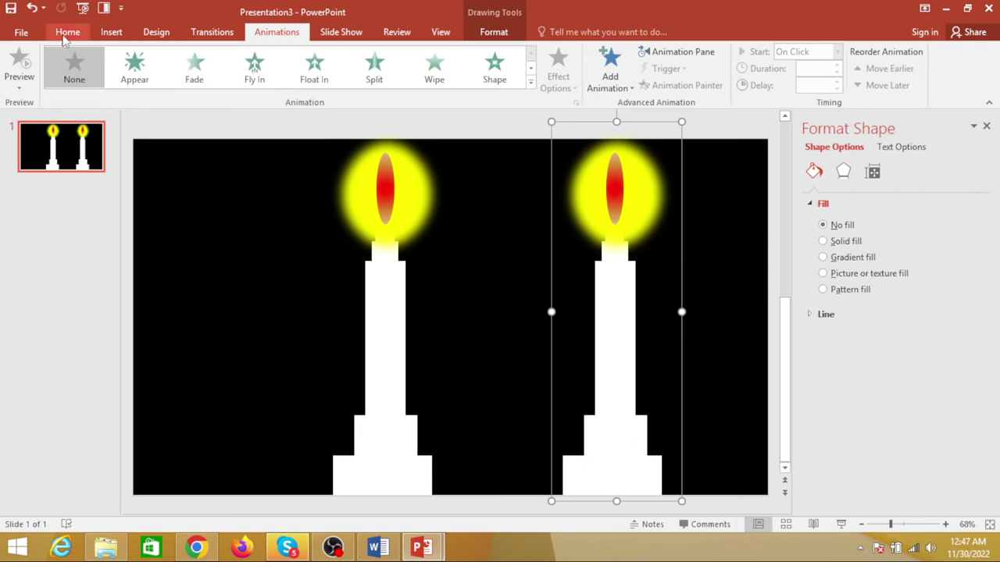
click(485, 36)
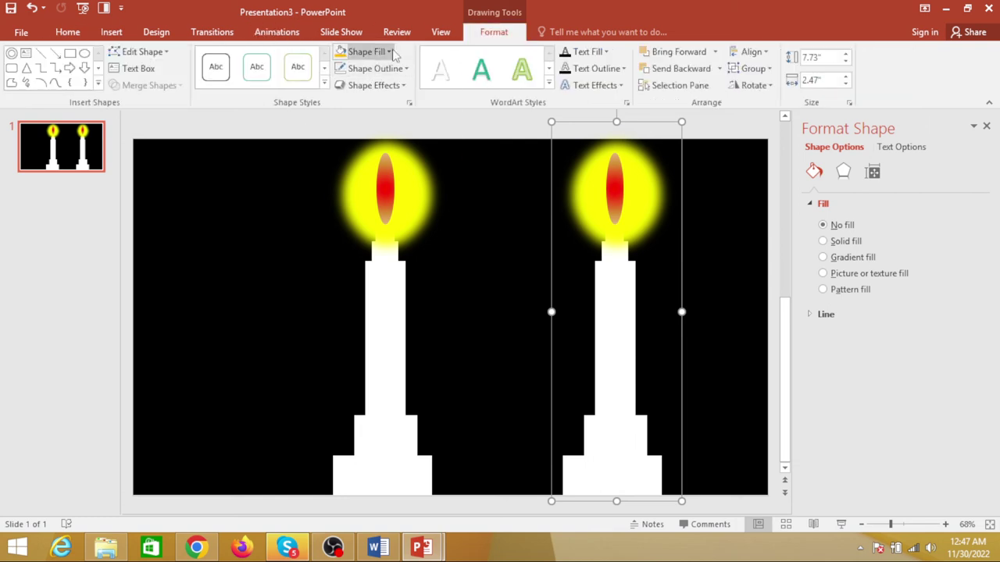
click(366, 52)
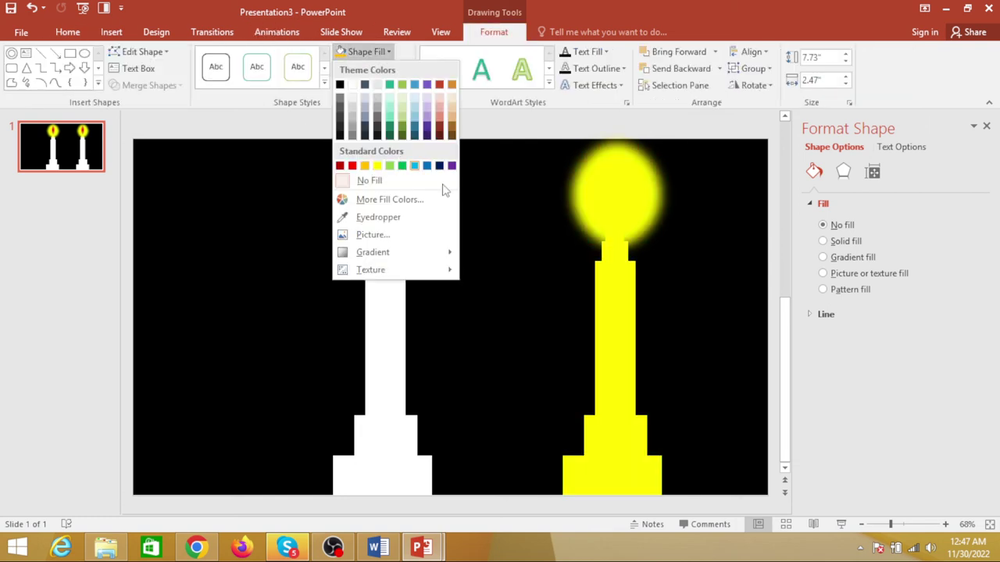
click(742, 289)
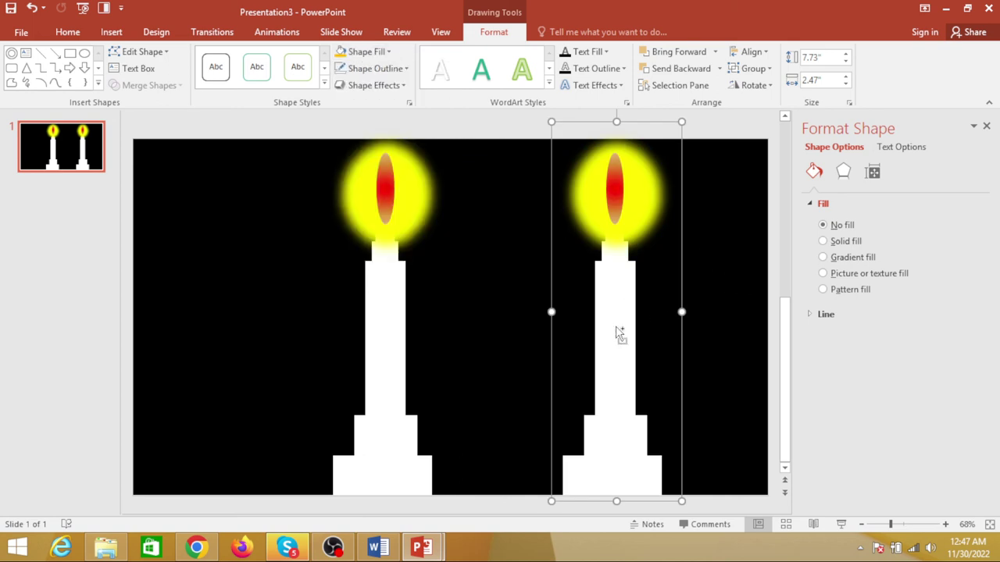
Make more candle copies and move one to the slide's left side
mouse_move(617, 332)
mouse_down()
mouse_move(690, 264)
mouse_move(374, 244)
mouse_up()
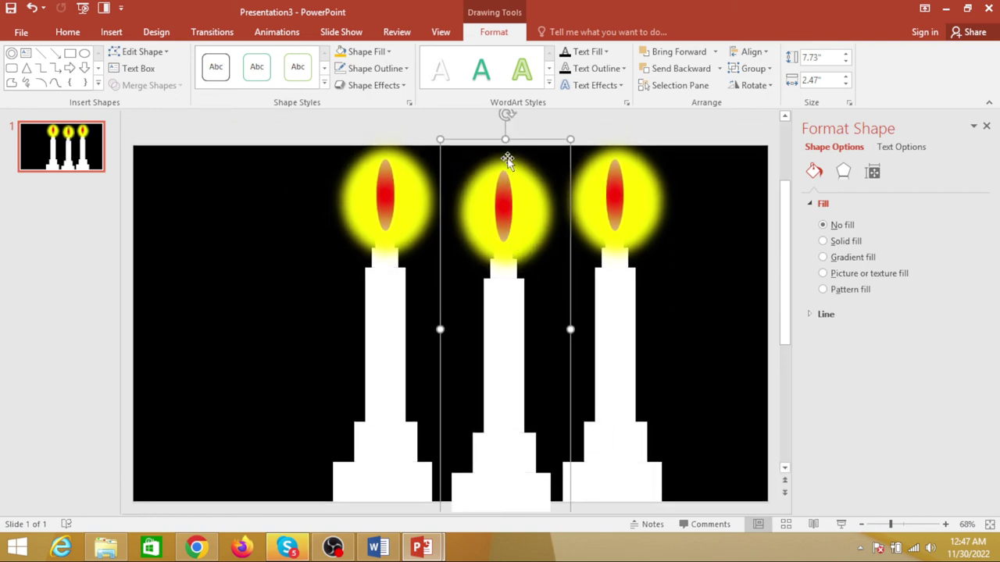
drag(504, 139, 507, 129)
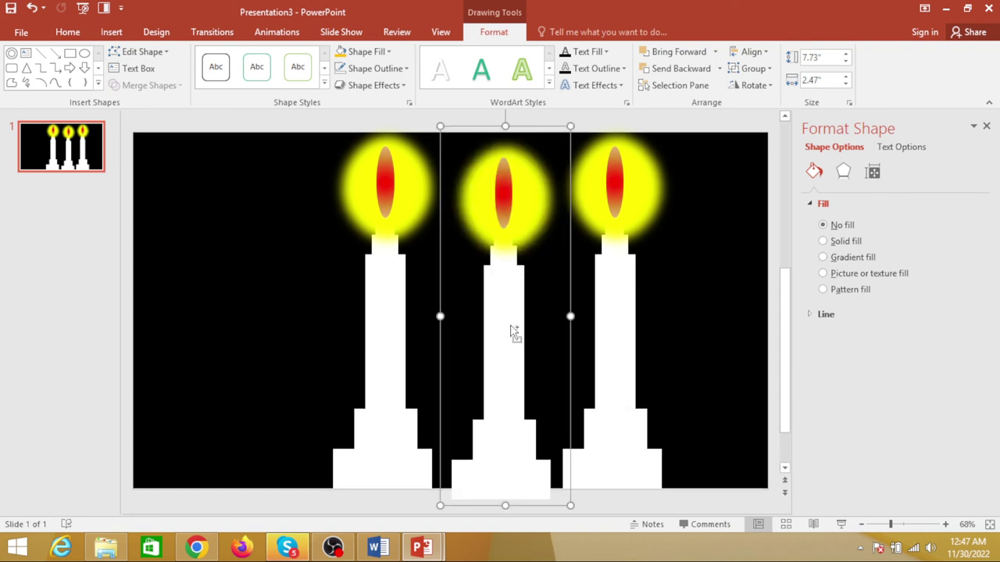
key(ctrl+z)
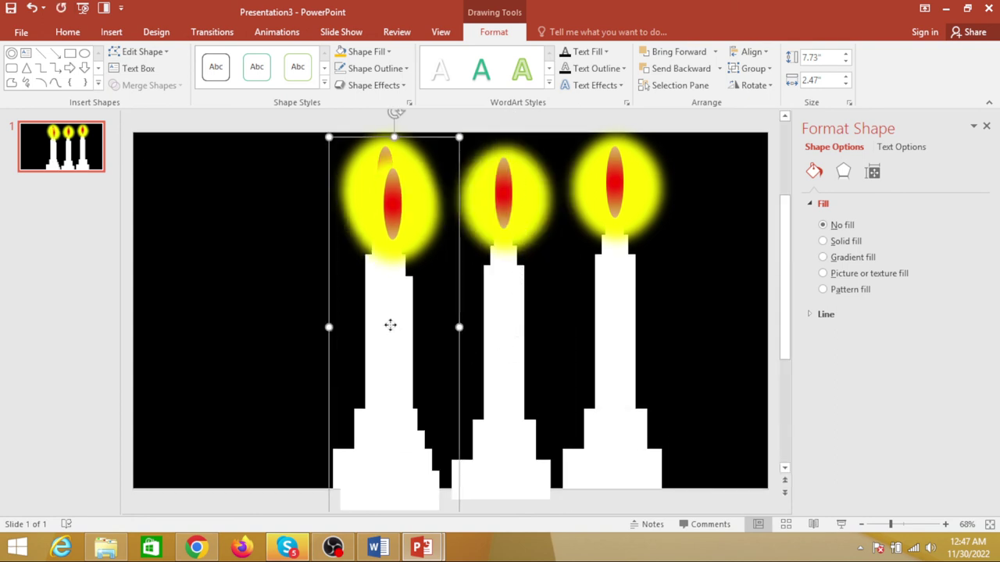
mouse_move(390, 325)
mouse_down()
mouse_move(227, 297)
mouse_move(243, 300)
mouse_up()
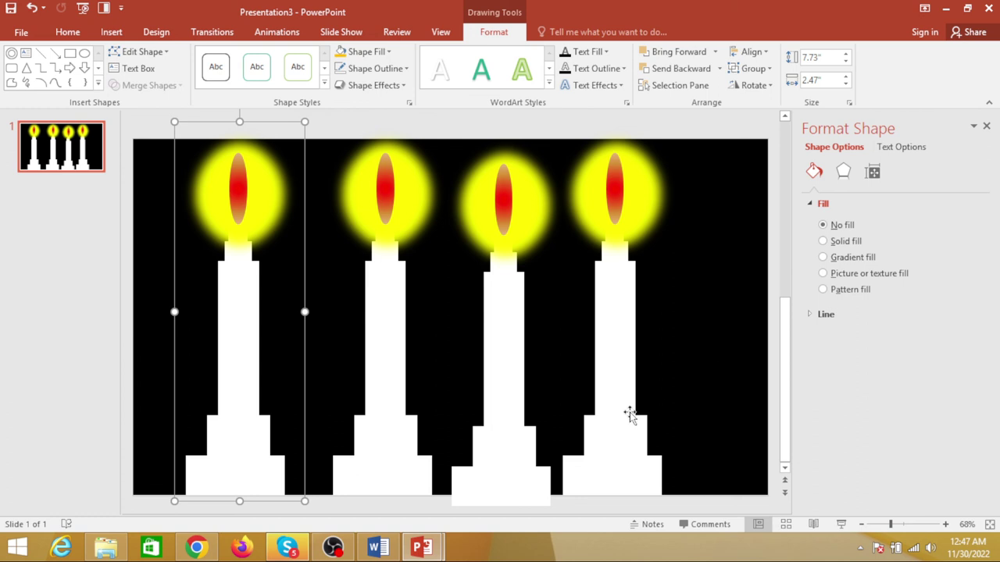
Shift the right-most candle rightward and nudge the third candle up into line
drag(630, 414, 638, 409)
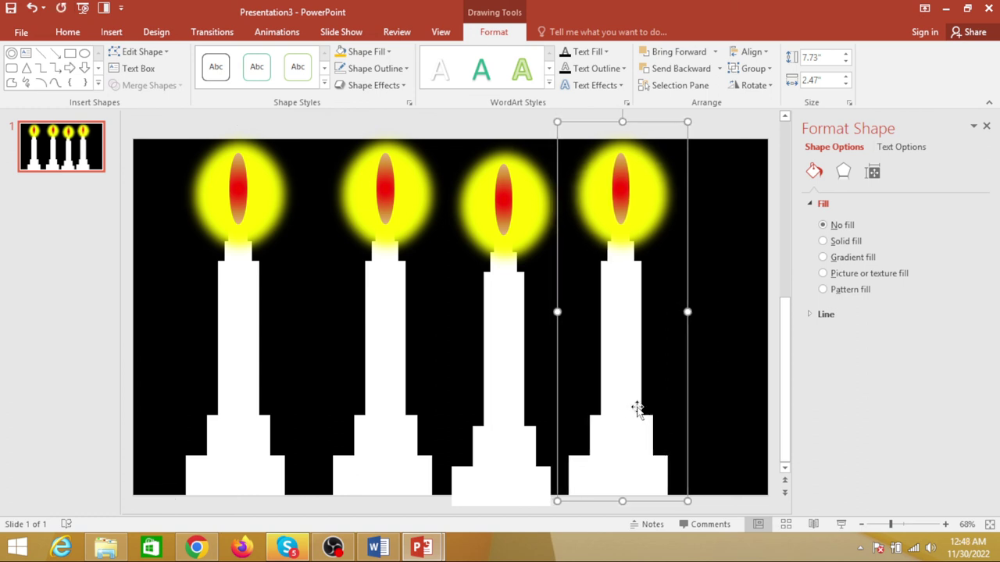
key(Right)
key(Right)
key(Right)
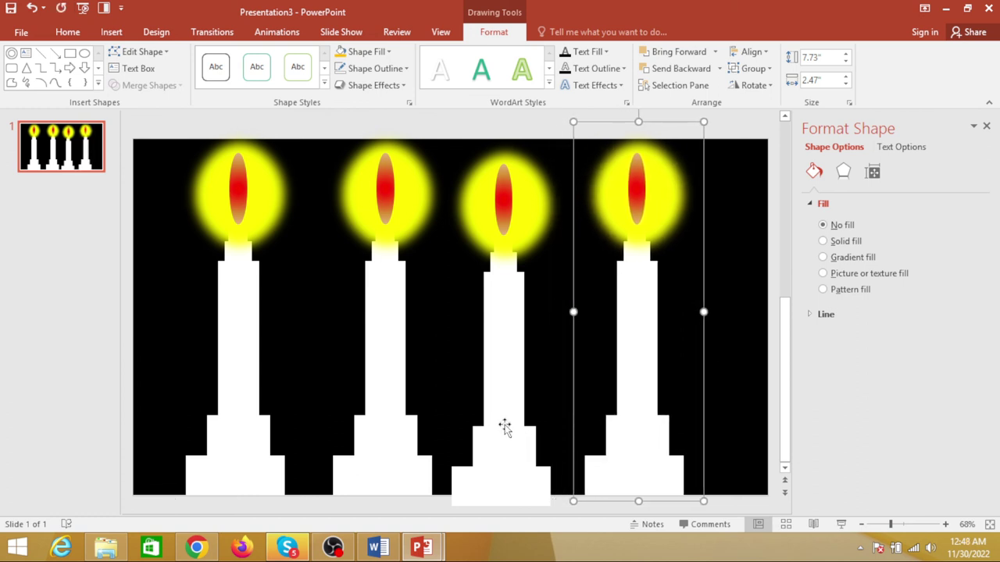
click(505, 428)
key(Up)
key(Up)
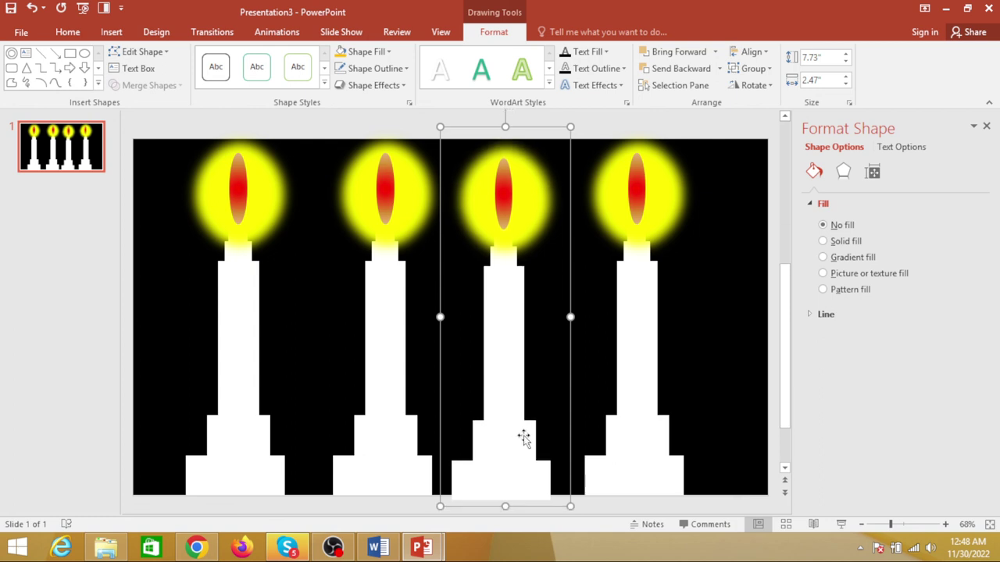
key(Up)
key(Up)
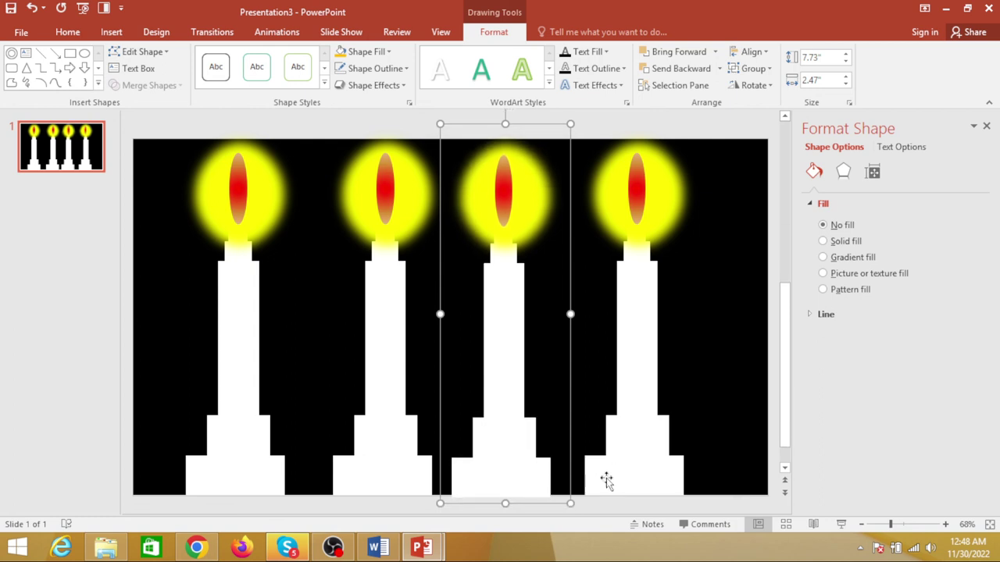
click(623, 445)
key(Right)
key(Right)
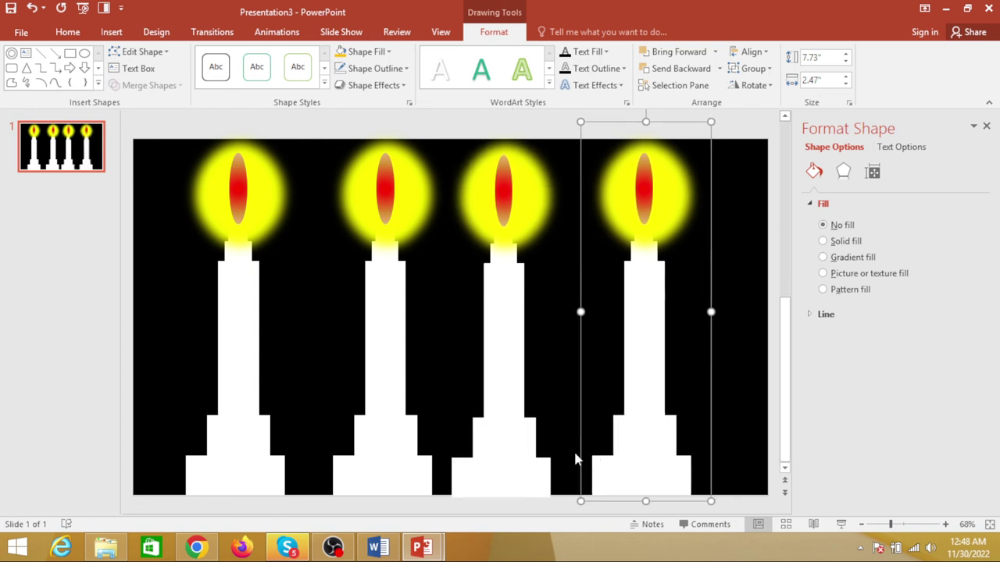
Nudge the third, second, first and fourth candles with the arrow keys to even the row's spacing
click(511, 457)
key(Right)
key(Right)
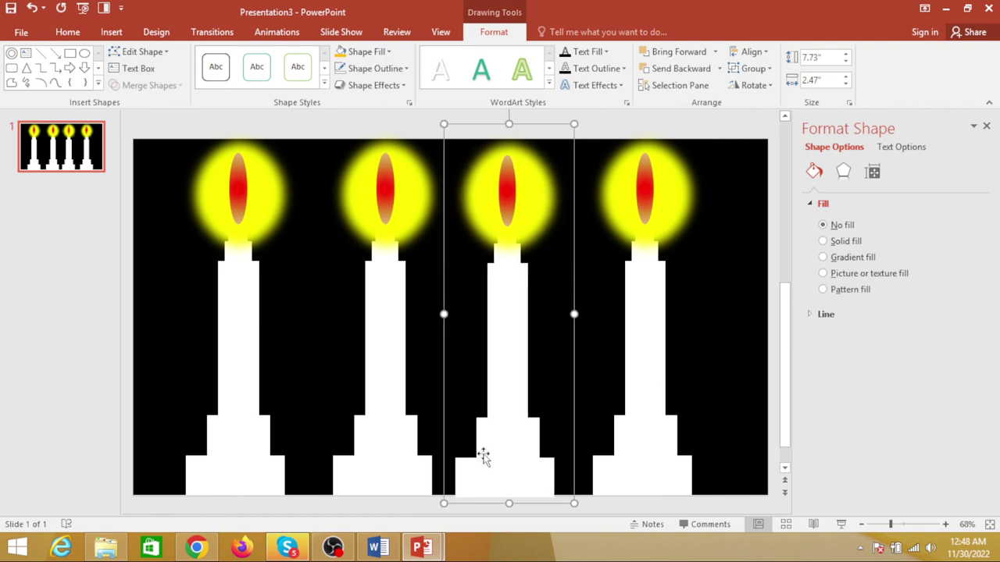
click(388, 464)
key(Left)
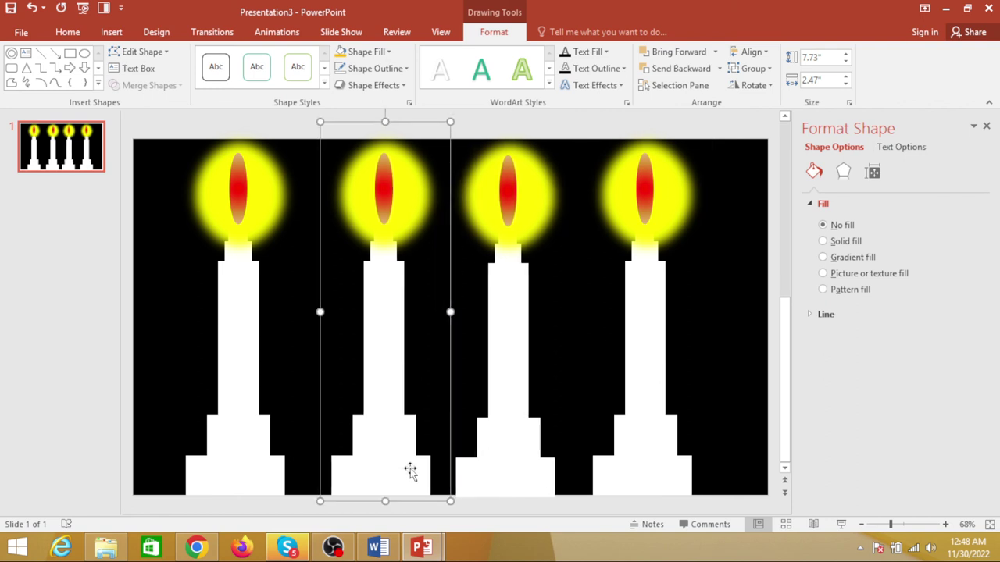
key(Left)
key(Left)
key(Left)
click(263, 418)
key(Left)
key(Left)
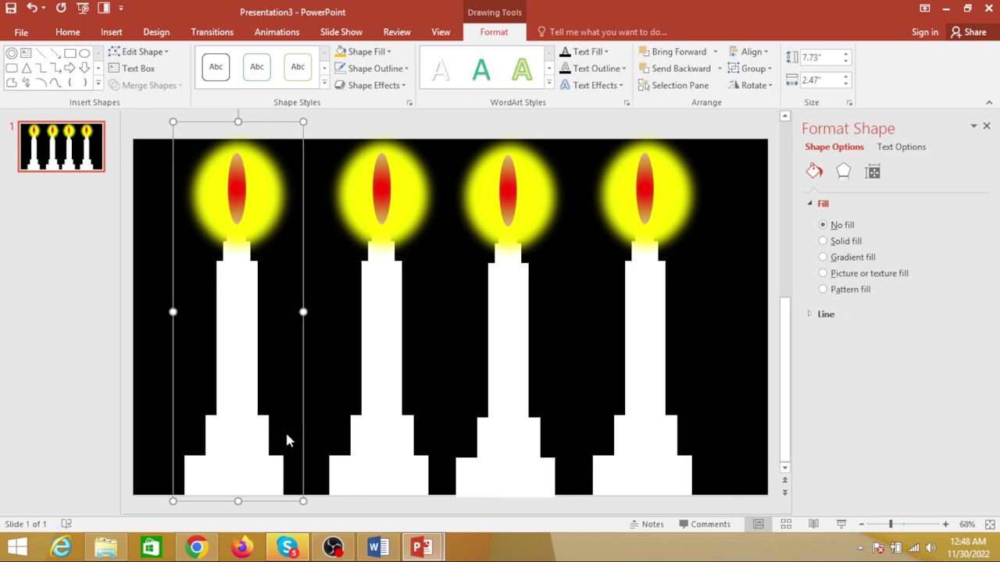
key(Left)
click(631, 384)
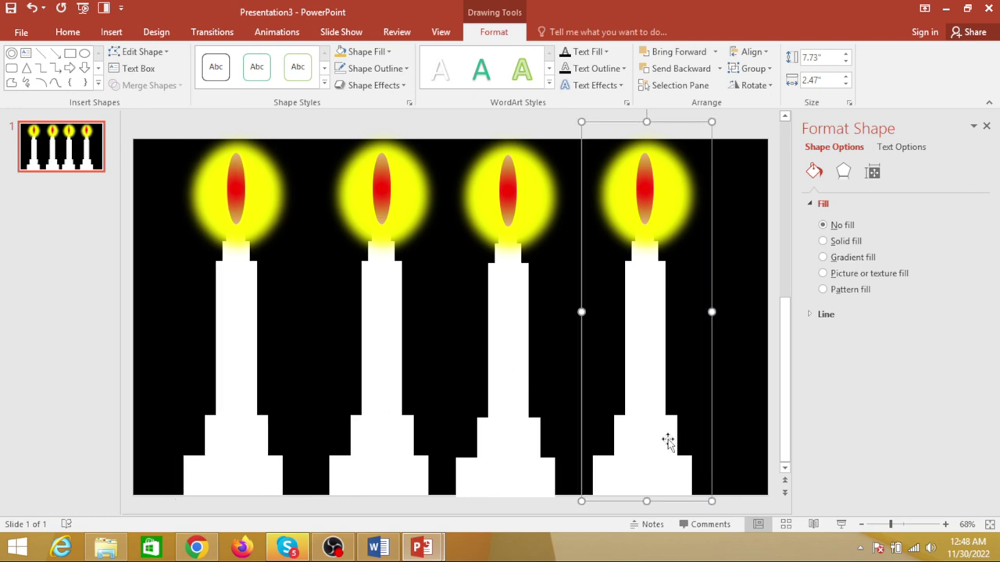
key(Right)
key(Right)
key(Right)
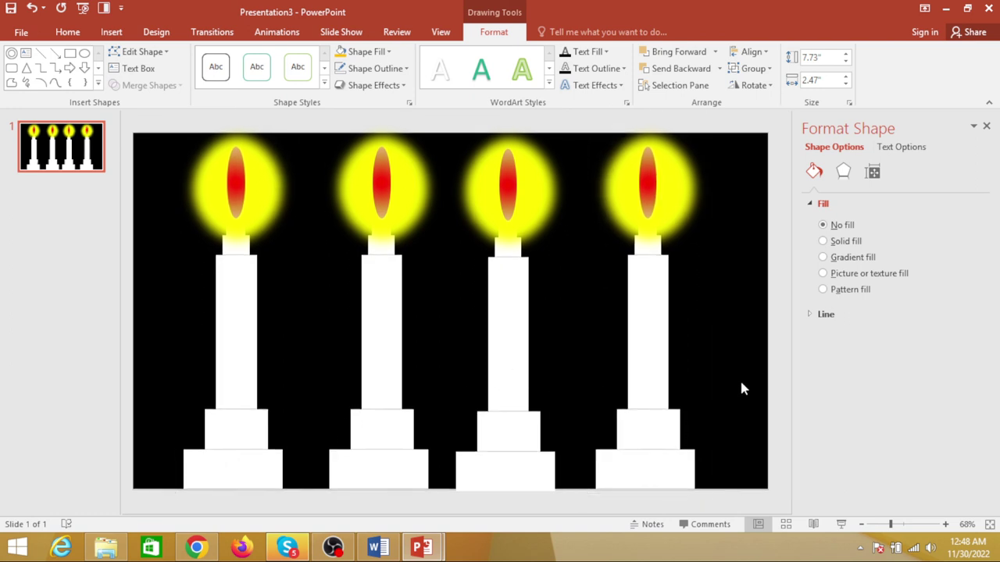
Deselect everything and close the Format Background pane
click(741, 383)
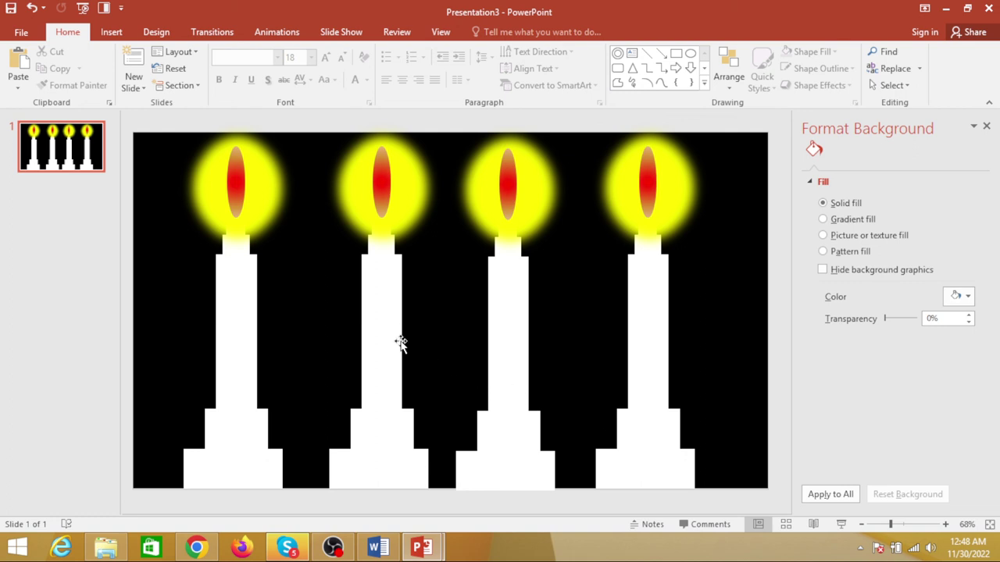
click(986, 127)
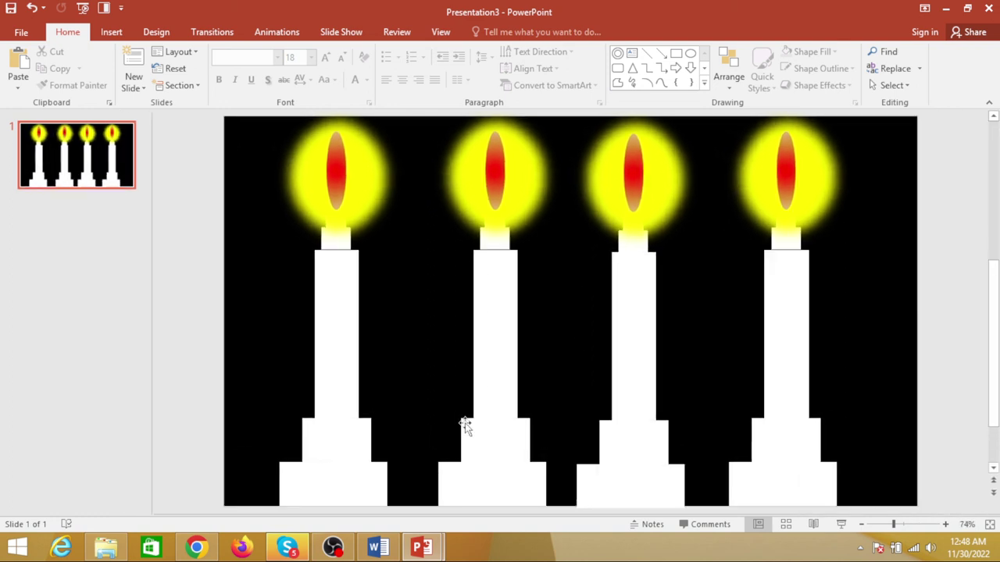